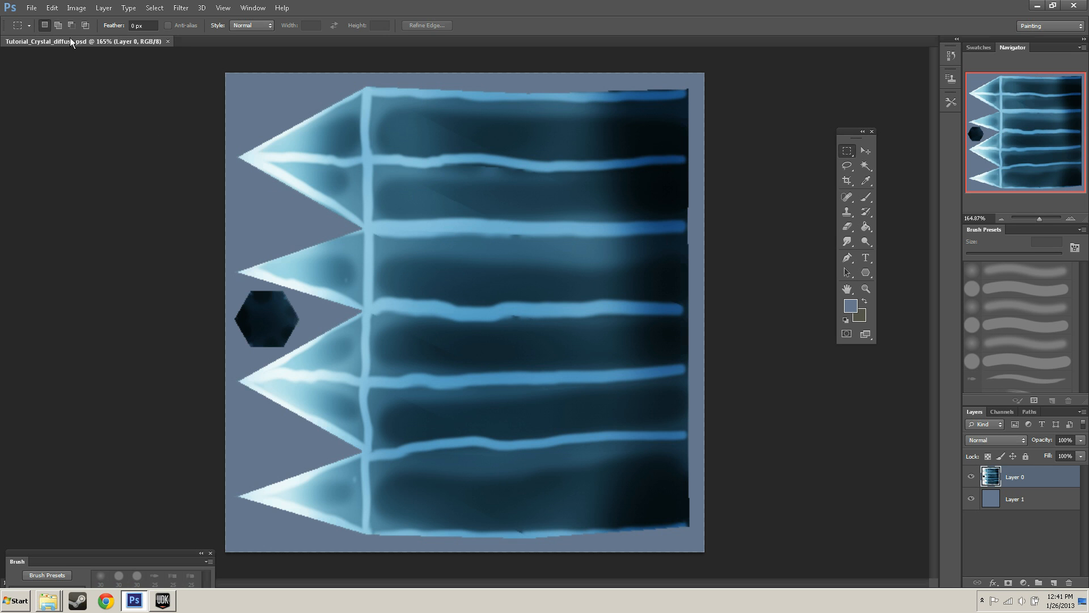
- Check the crystal texture's colour mode and bits-per-channel setting
click(71, 8)
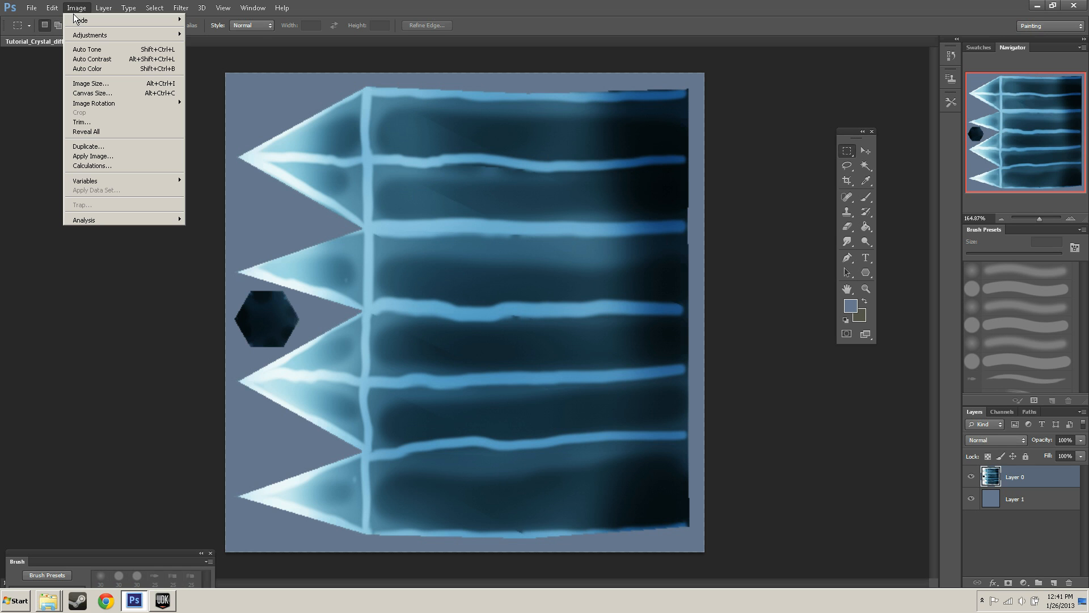
mouse_move(82, 21)
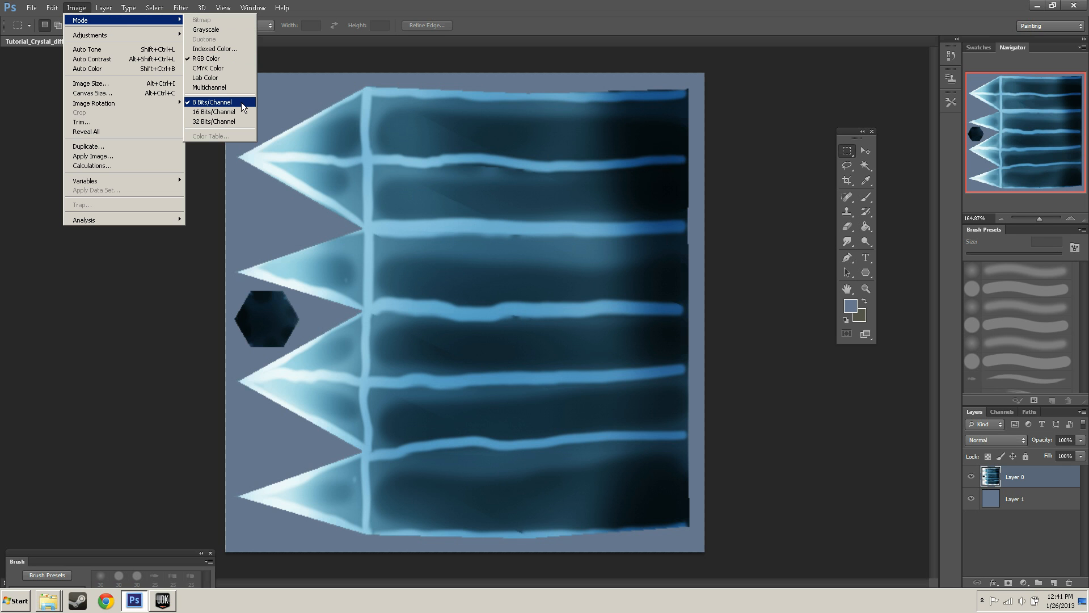
click(76, 8)
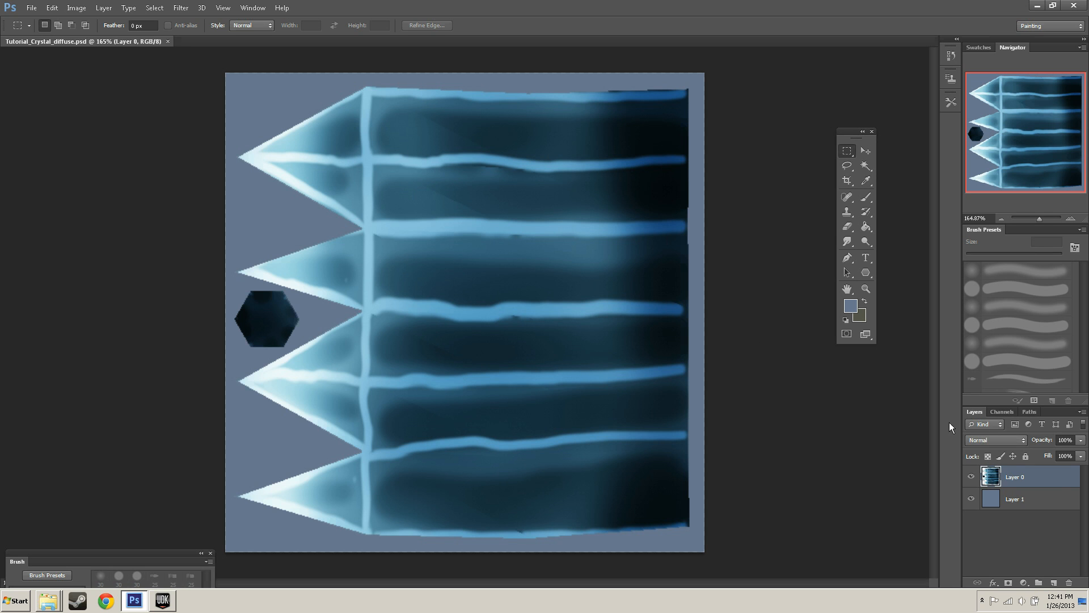
- Inspect the texture's Alpha 1 channel by toggling its visibility over the RGB channels, then return to the layer list
click(1003, 411)
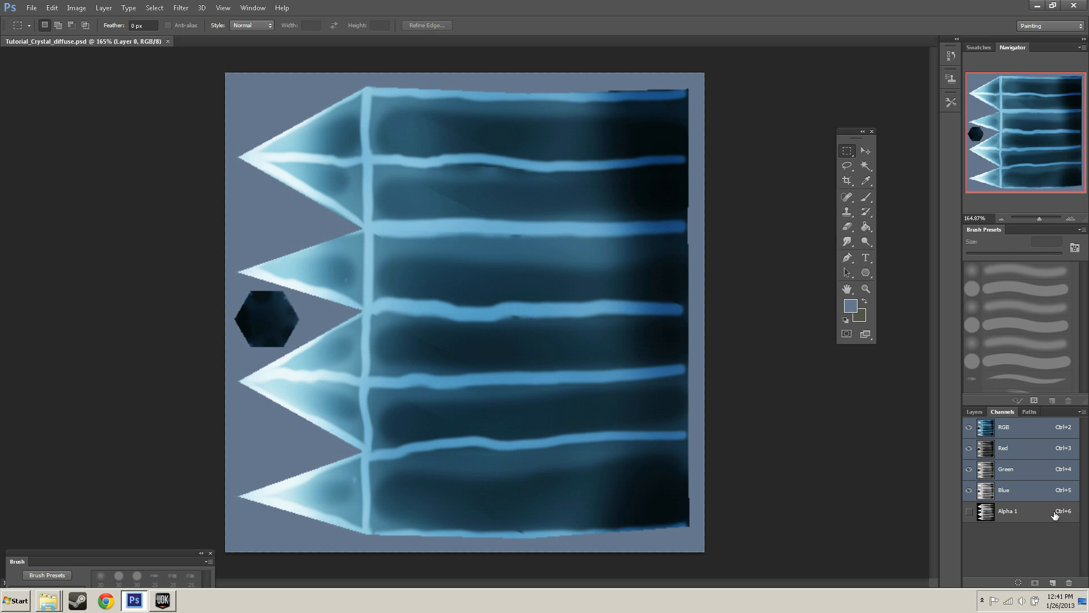
click(969, 511)
click(970, 513)
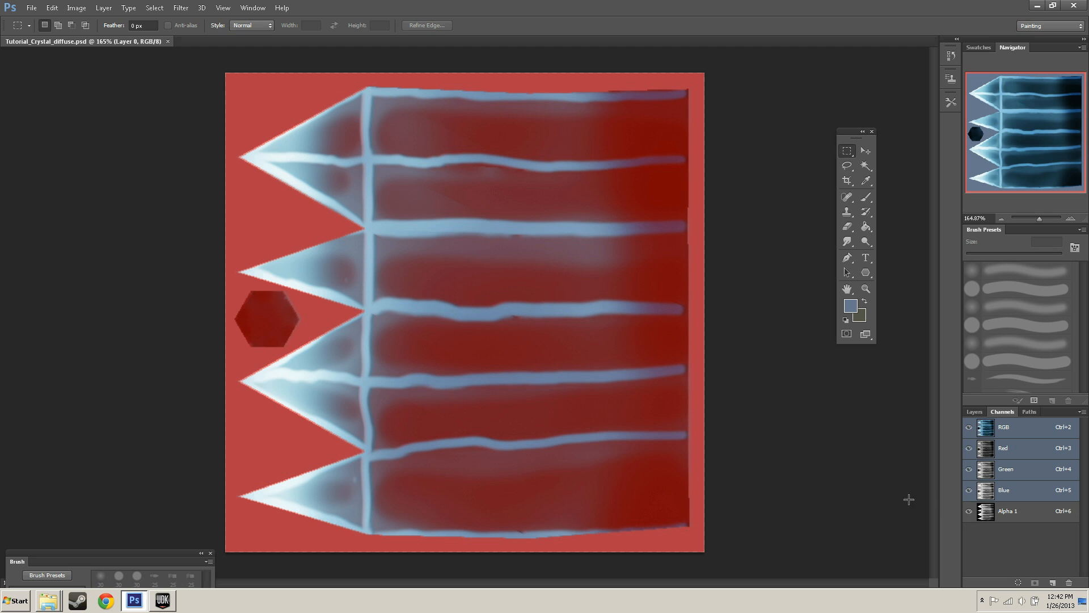
click(970, 513)
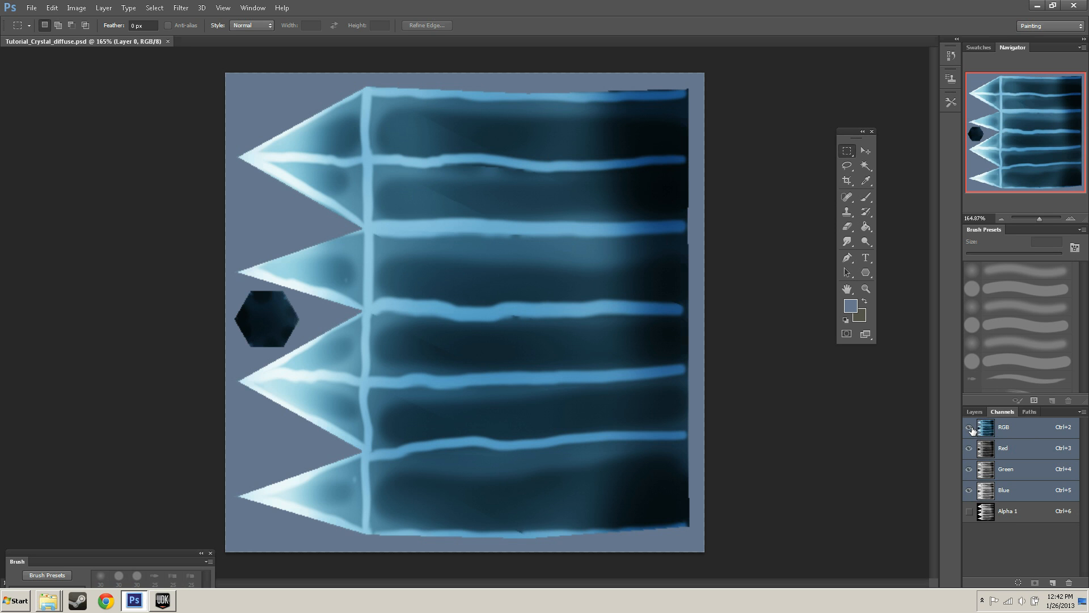
click(969, 511)
click(969, 511)
click(969, 512)
click(969, 512)
click(975, 412)
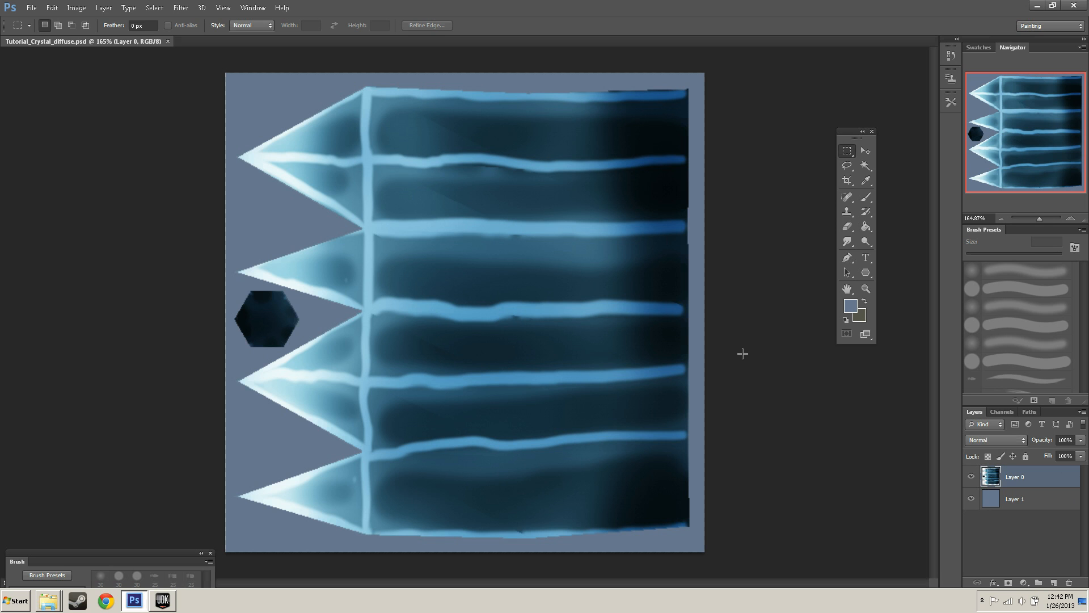
- Save a Targa copy of the texture as Tutorial_Crystal_diffuse.tga in TutorialItems, with alpha channels at 32 bits/pixel and no compression
click(86, 8)
click(87, 6)
click(32, 8)
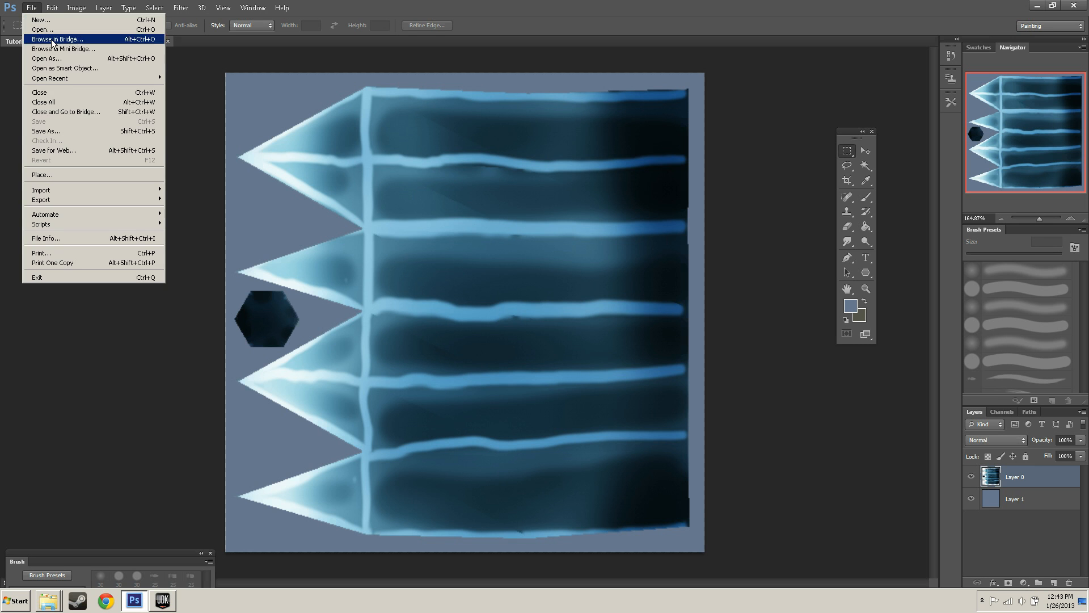
click(36, 131)
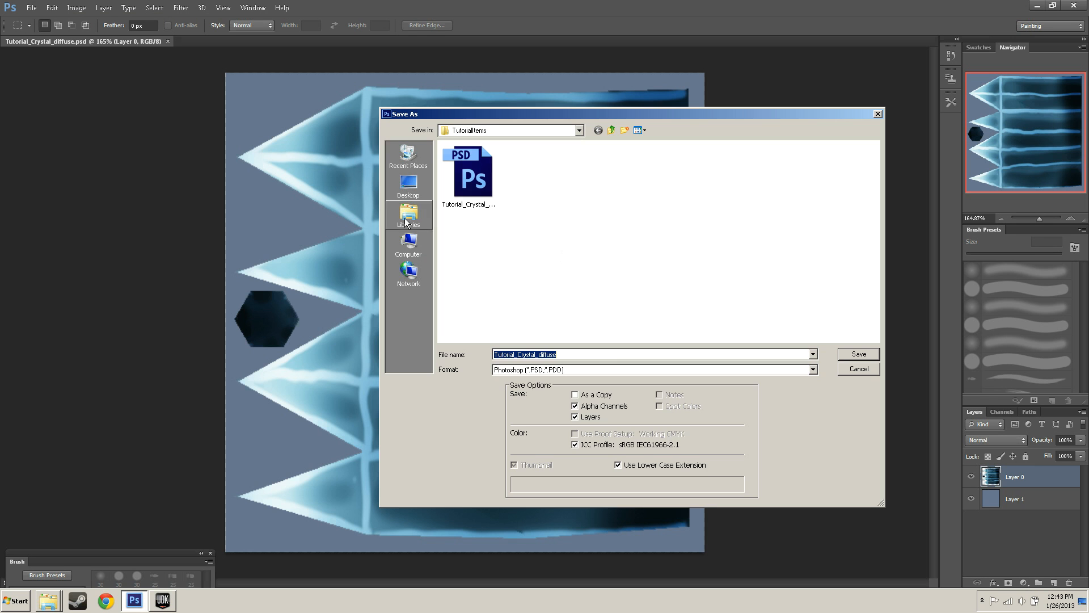
click(574, 370)
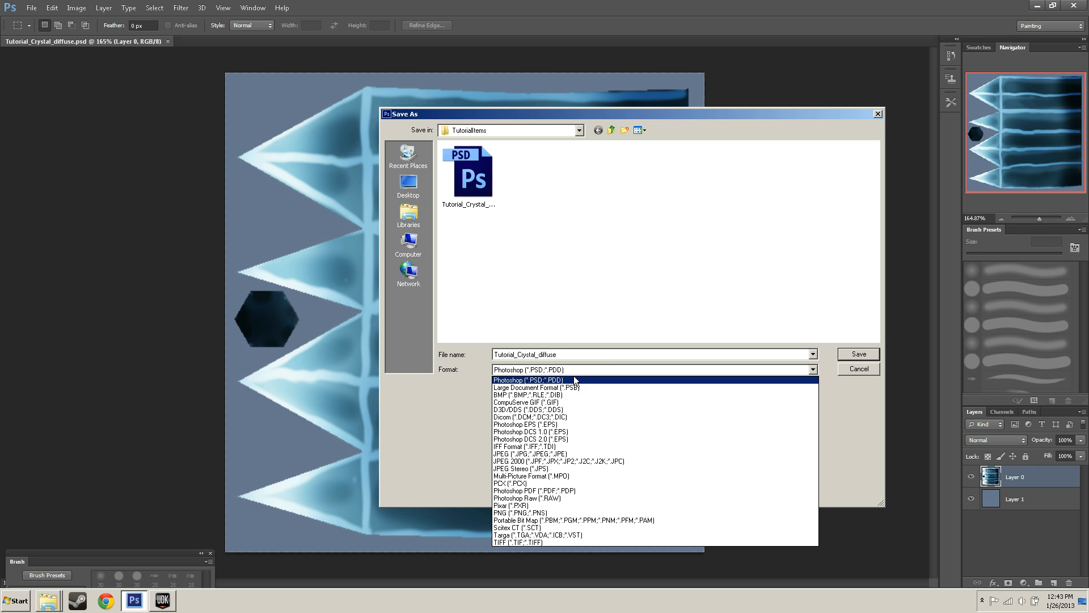
click(547, 535)
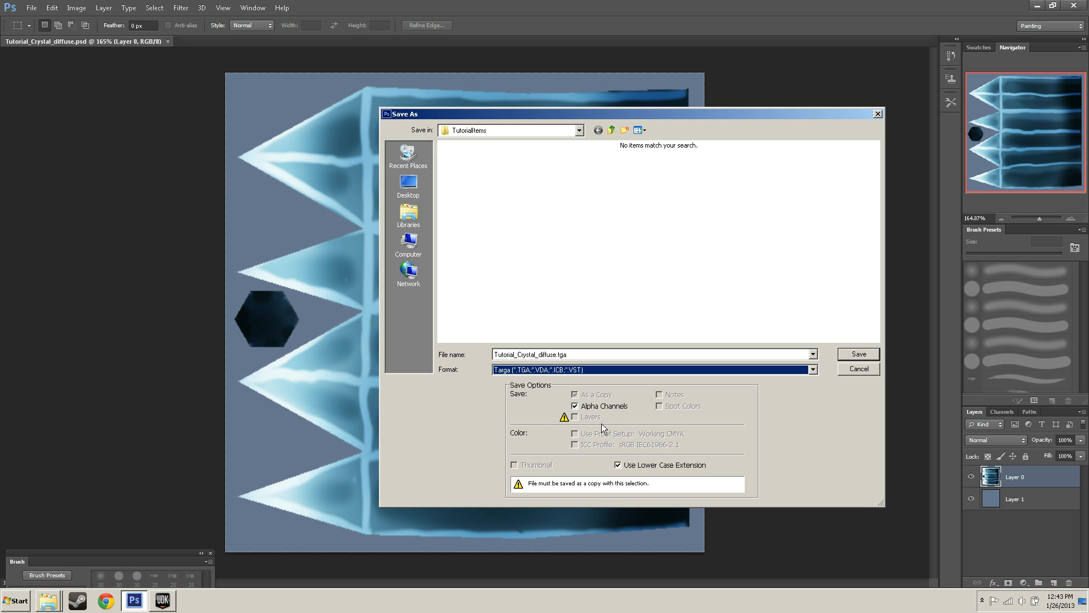
click(853, 354)
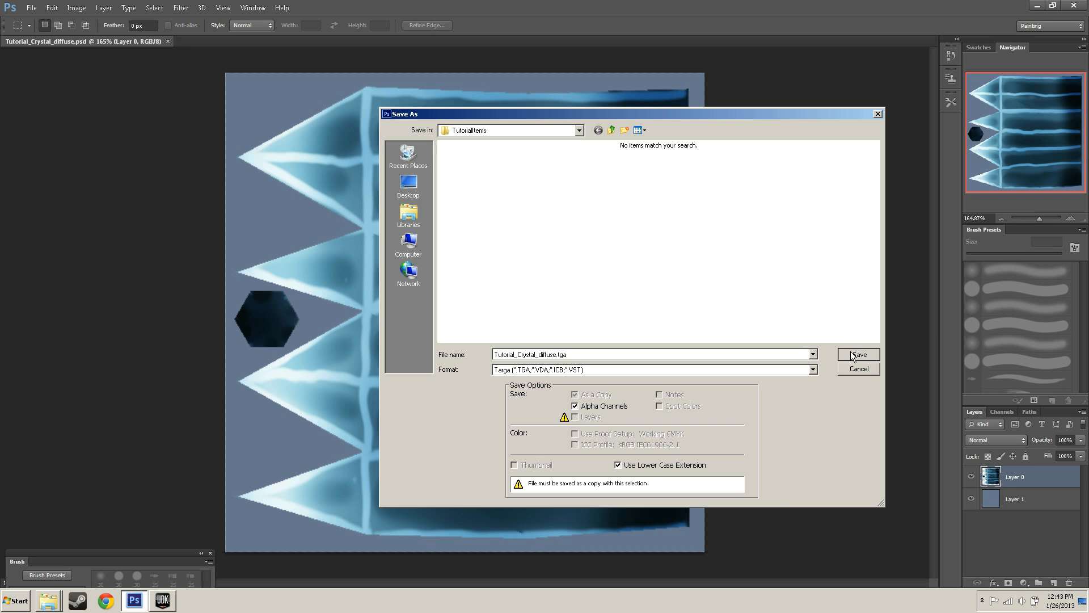
double_click(578, 354)
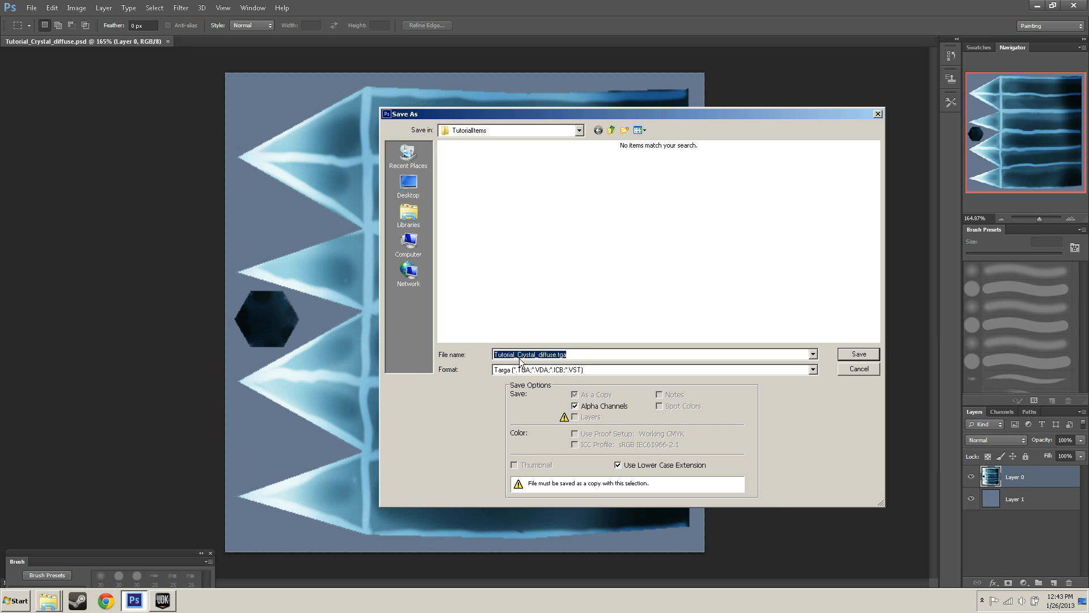
click(623, 321)
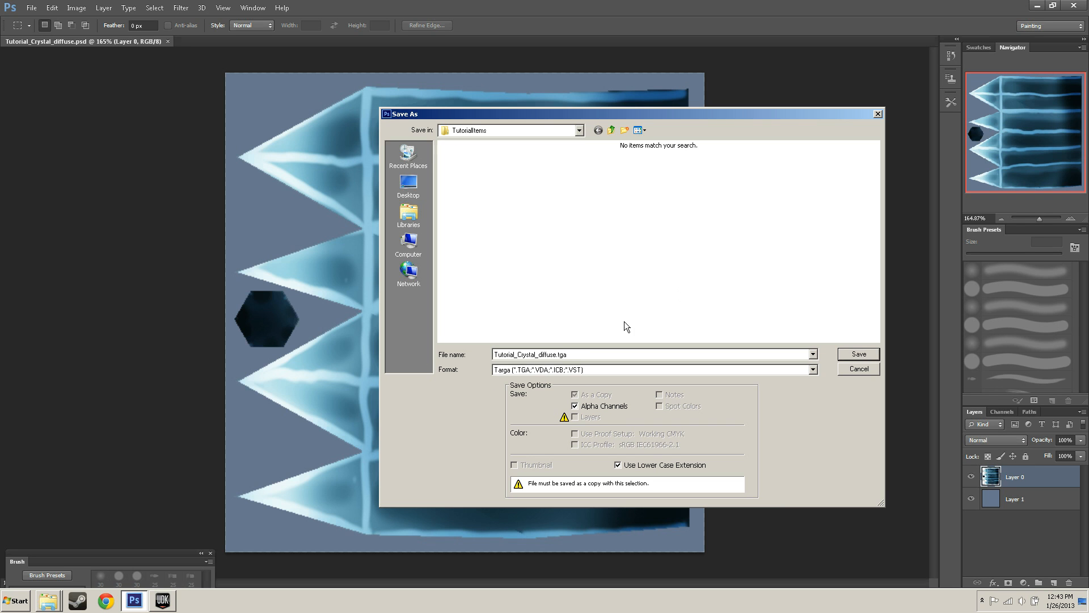
click(859, 354)
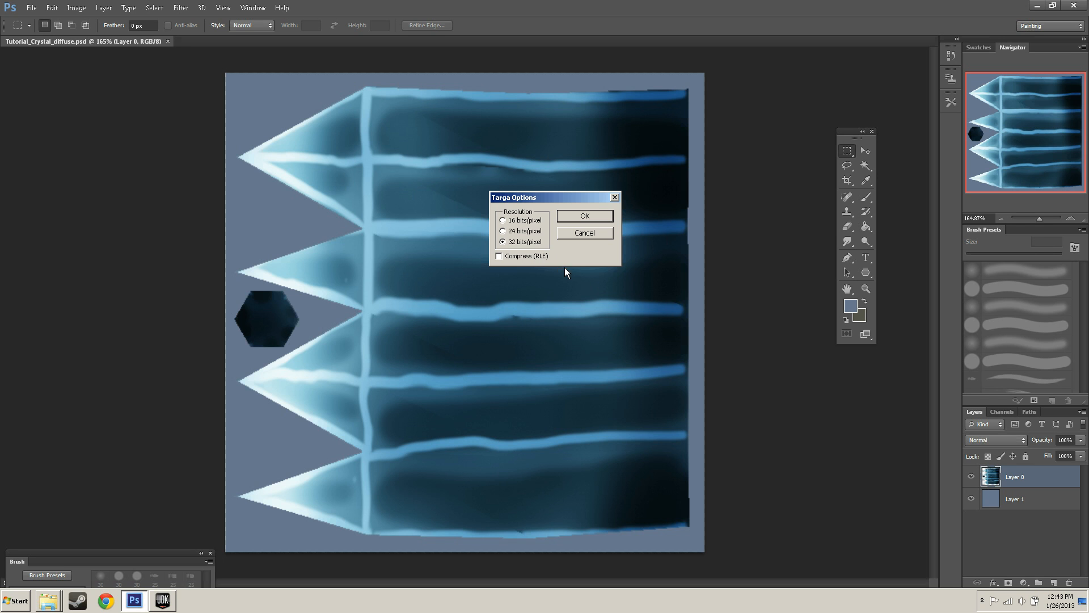
click(585, 218)
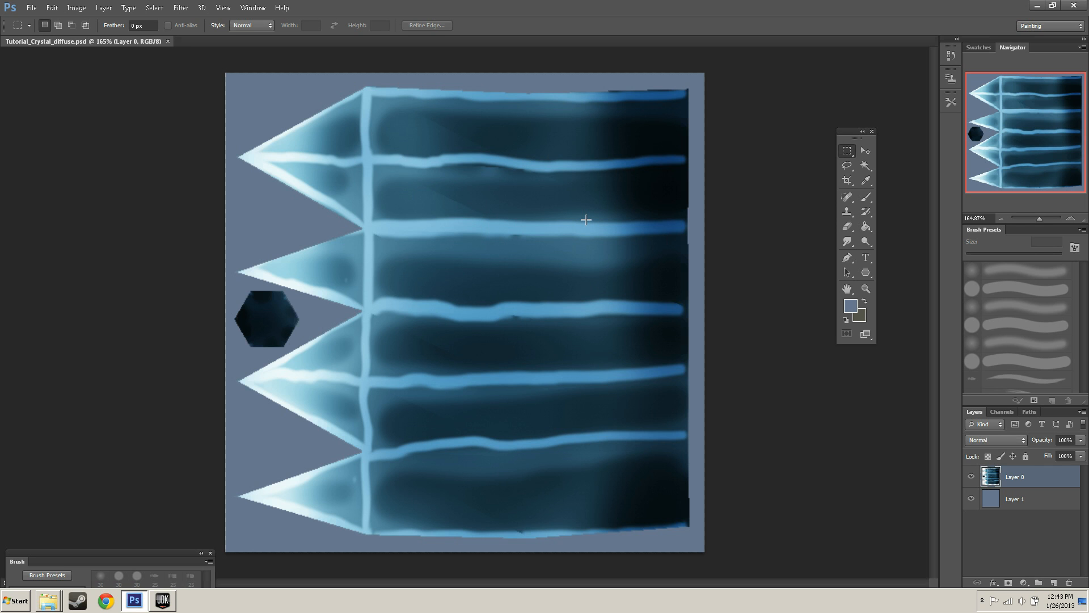
- Switch to Unreal Development Kit and choose the Targa file Tutorial_Crystal_diffuse from TutorialItems for import into the Content Browser
mouse_move(170, 602)
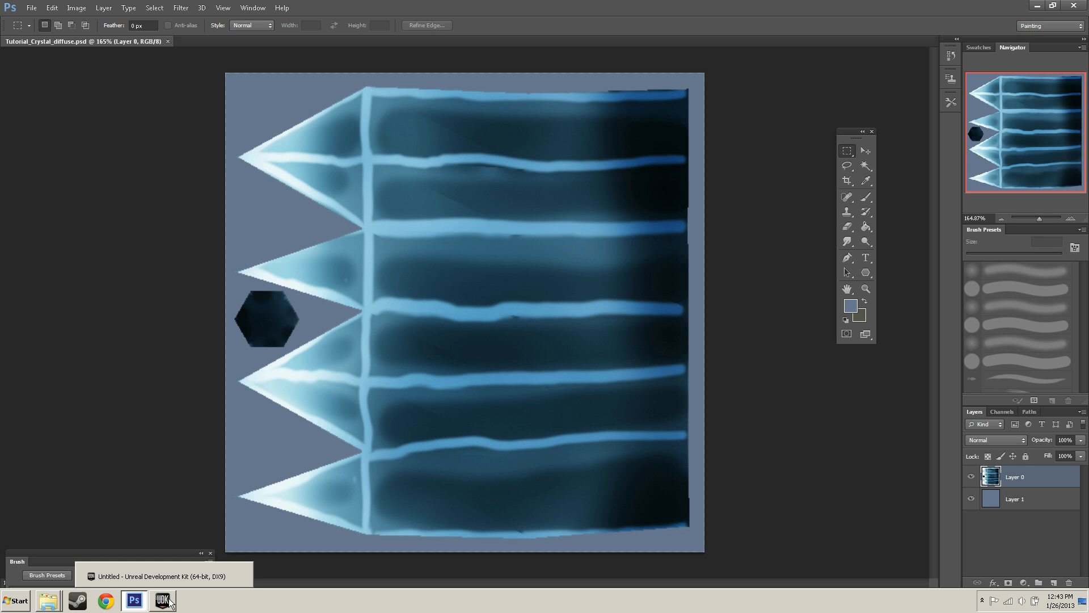
click(170, 603)
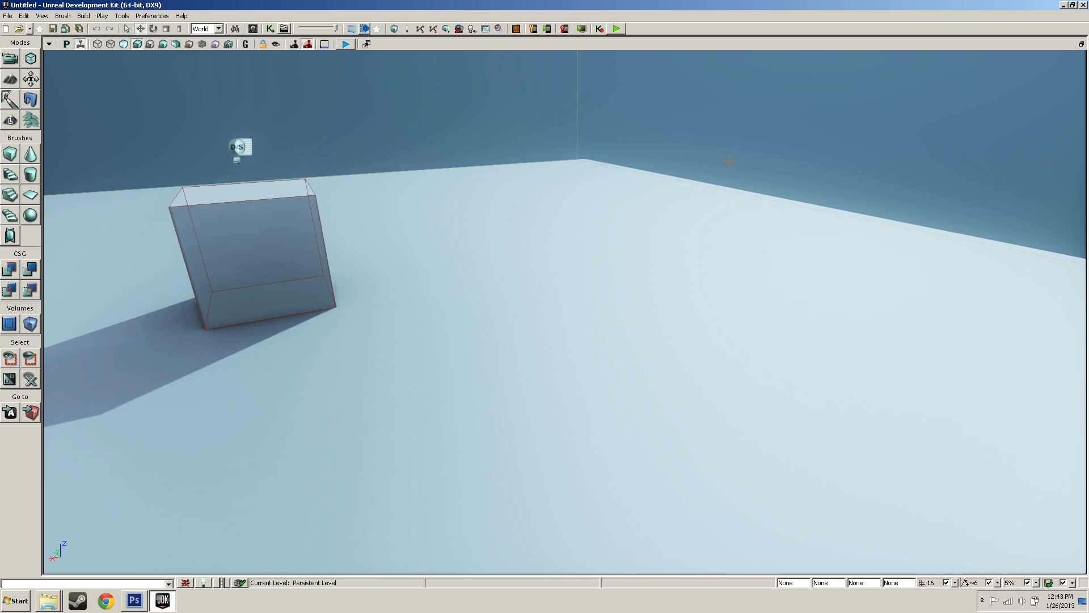
mouse_move(760, 158)
right_down()
mouse_move(641, 143)
mouse_move(761, 158)
right_up()
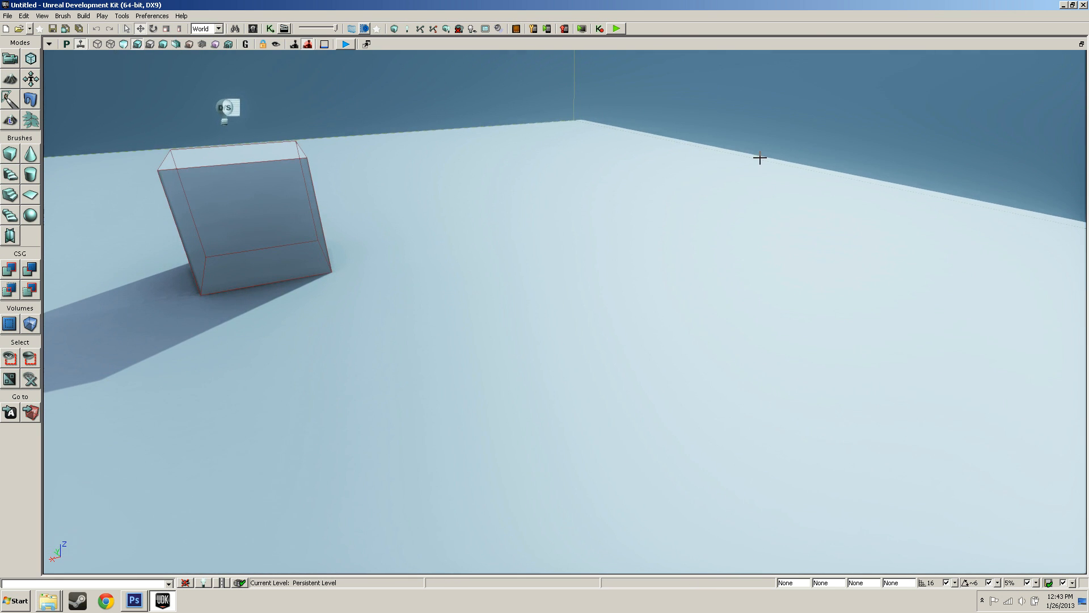
click(253, 29)
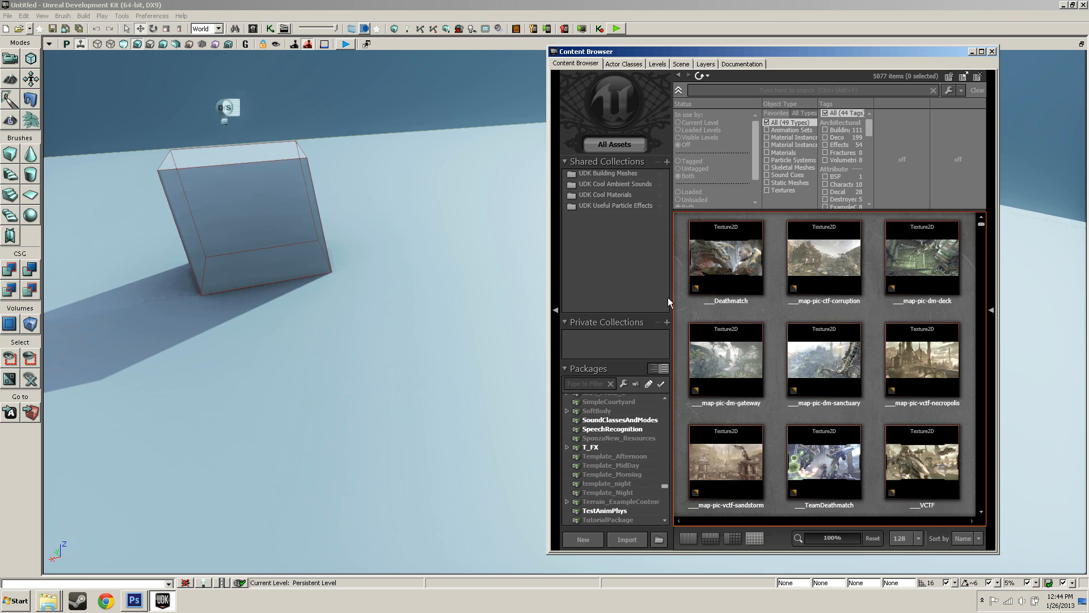
click(627, 539)
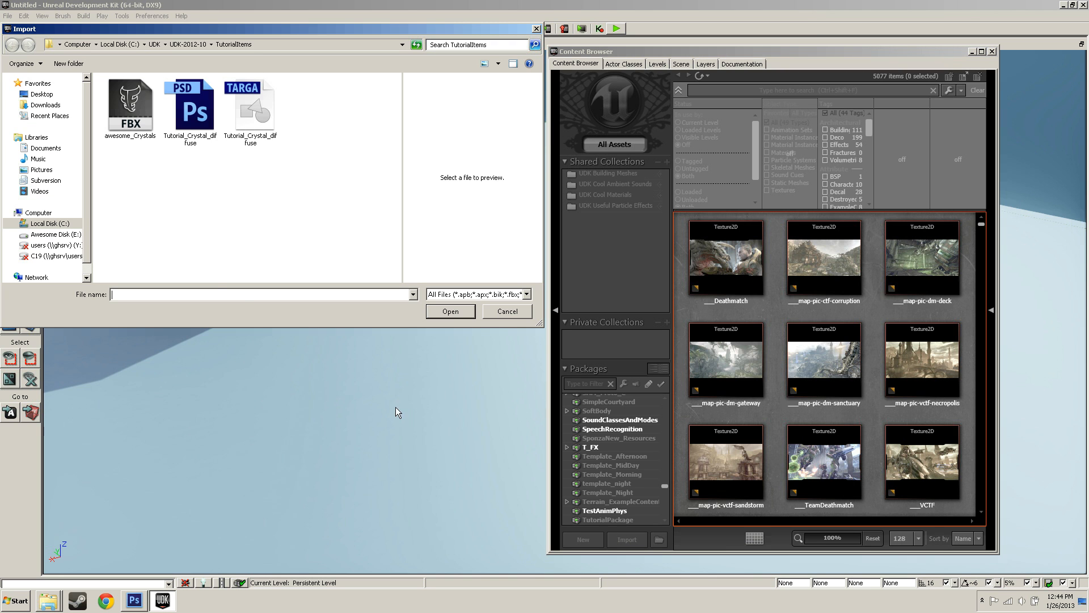
click(259, 129)
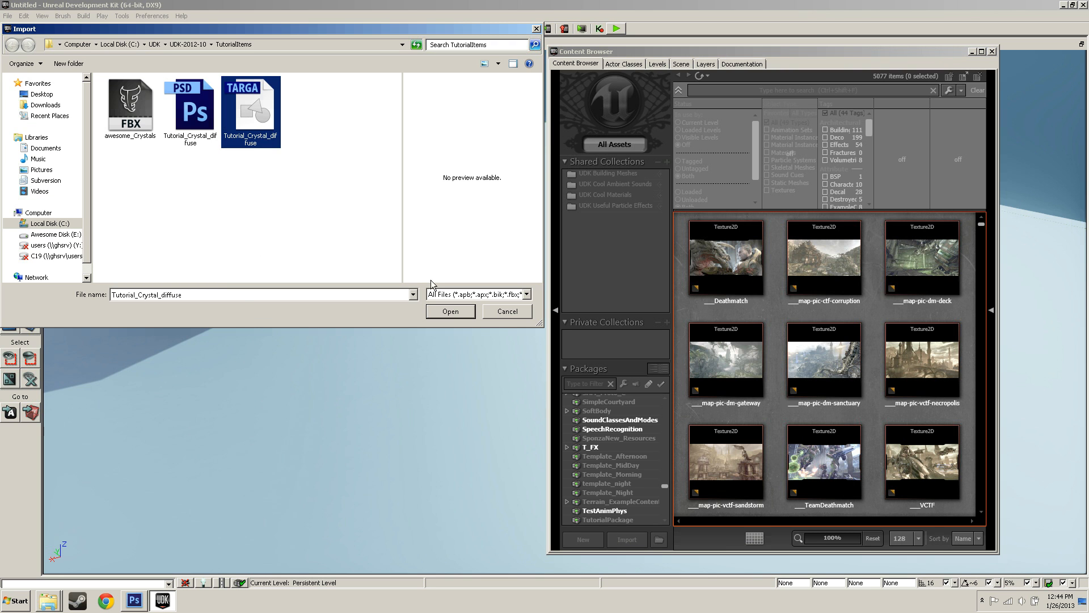
click(446, 313)
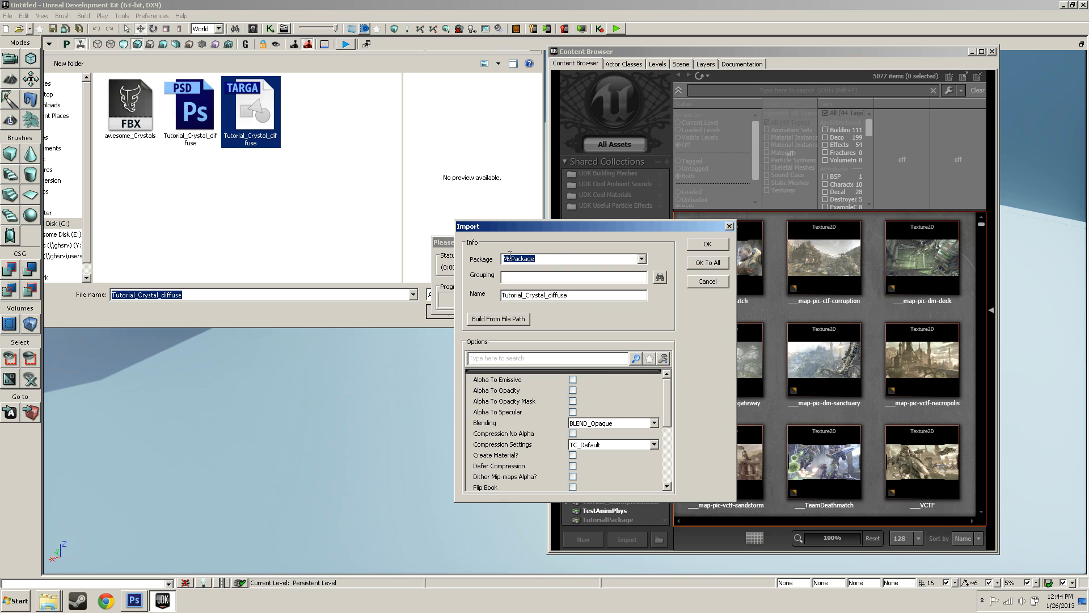
- Set the destination package for the imported texture to TutorialPackage
key(BackSpace)
text(Tutor)
click(642, 258)
text(t)
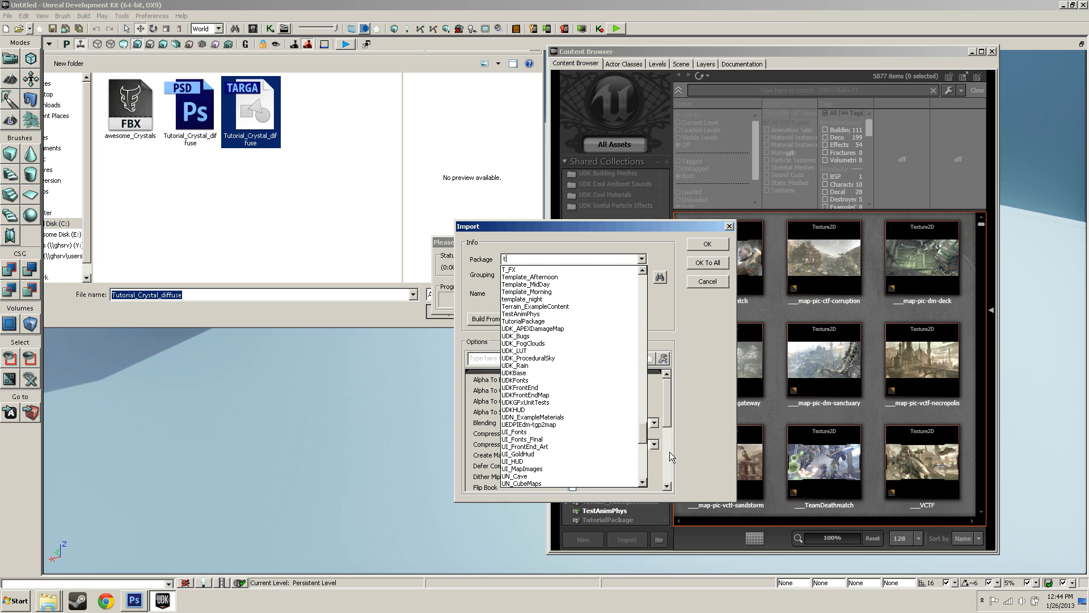
text(u)
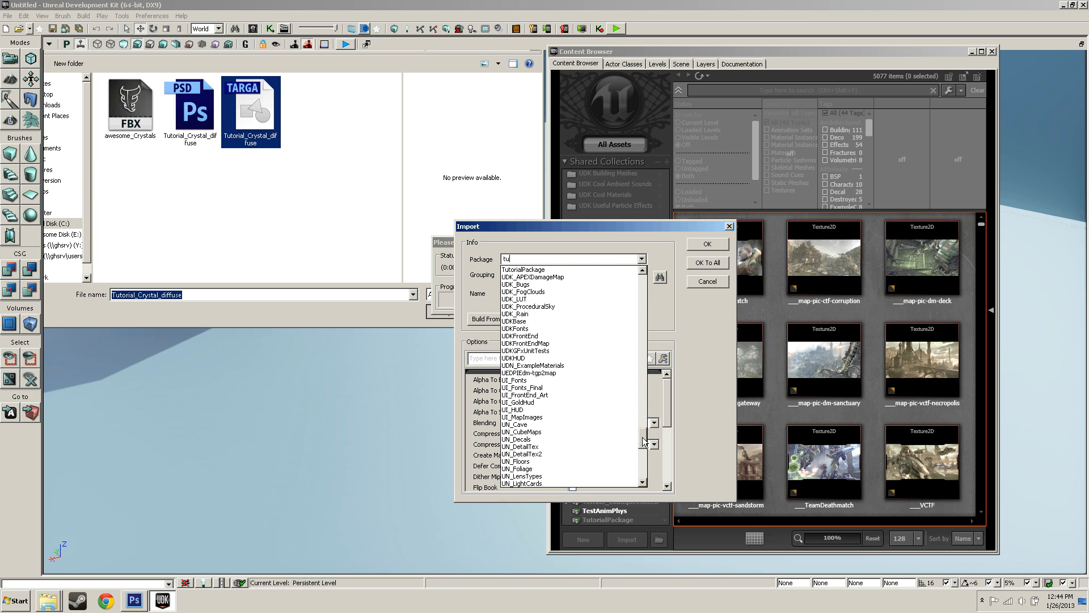
click(533, 270)
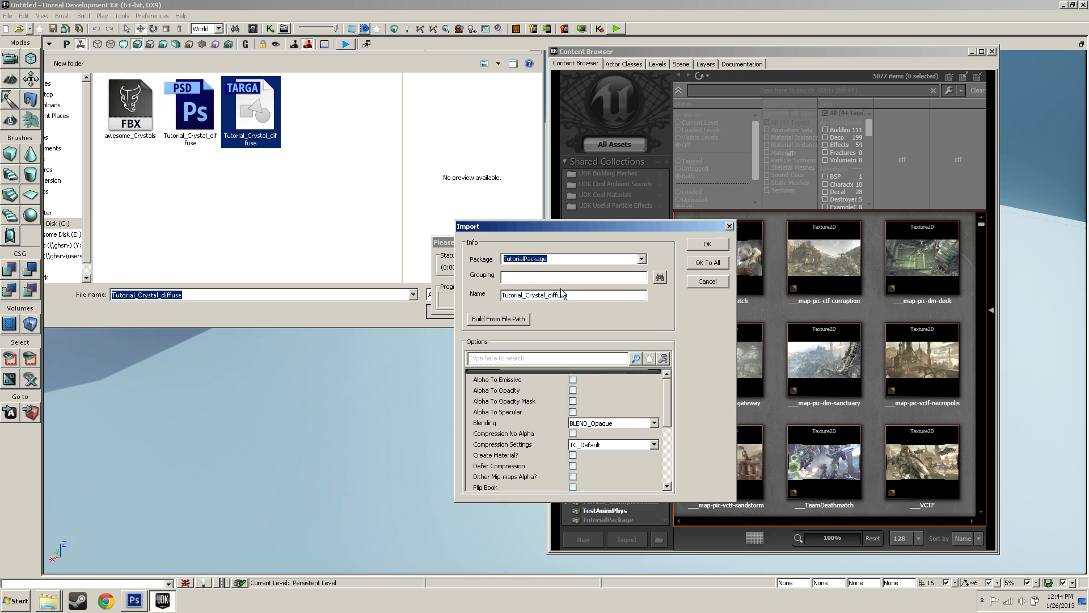
- Import the texture with BLEND_Opaque blending and TC_Default compression, agreeing to fully load TutorialPackage
click(584, 300)
click(604, 426)
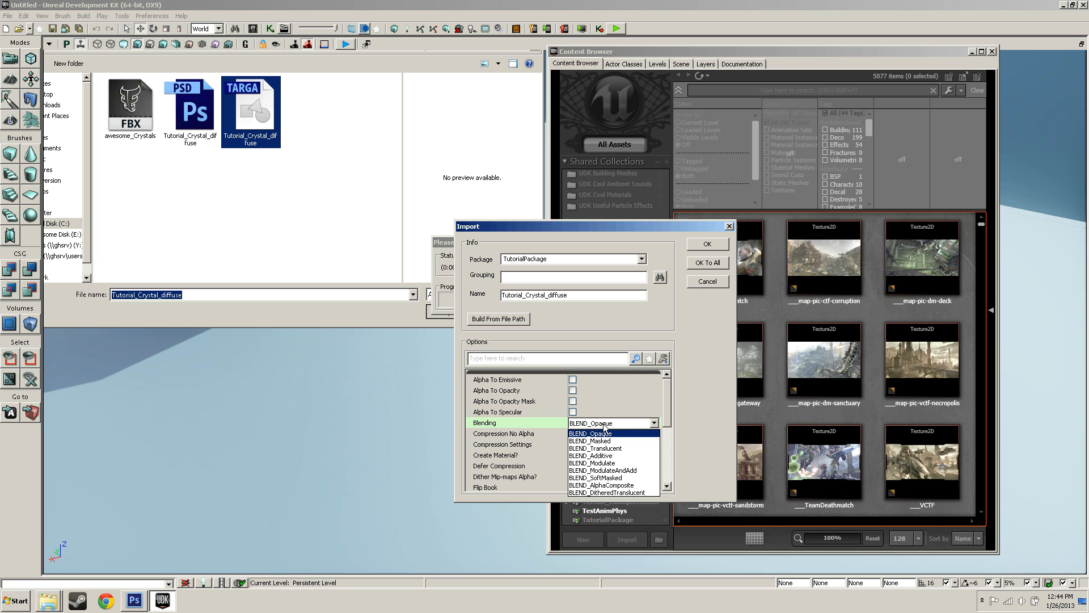
click(605, 425)
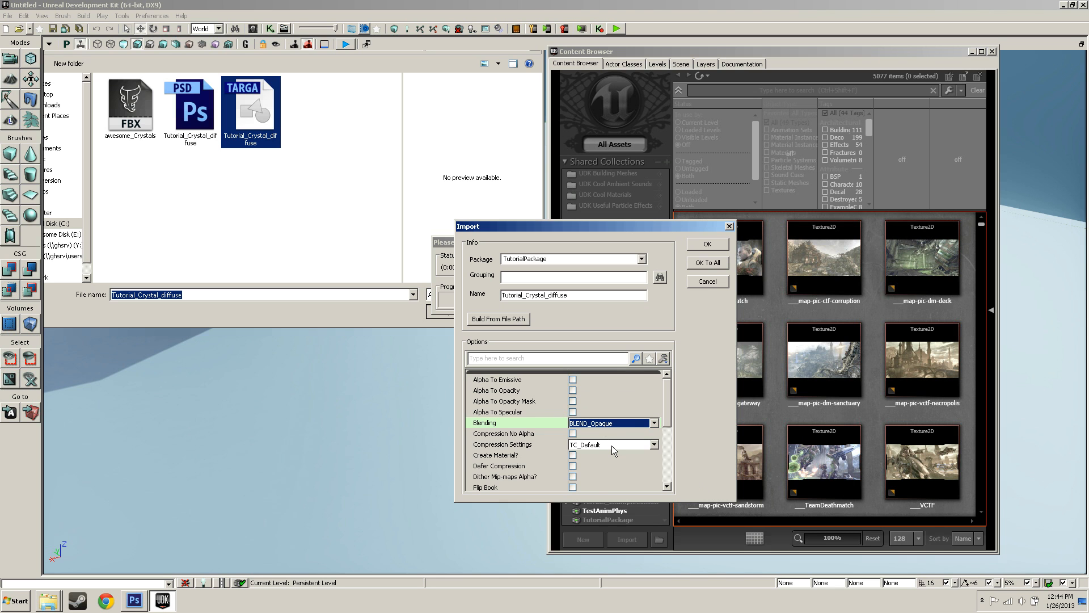
click(613, 446)
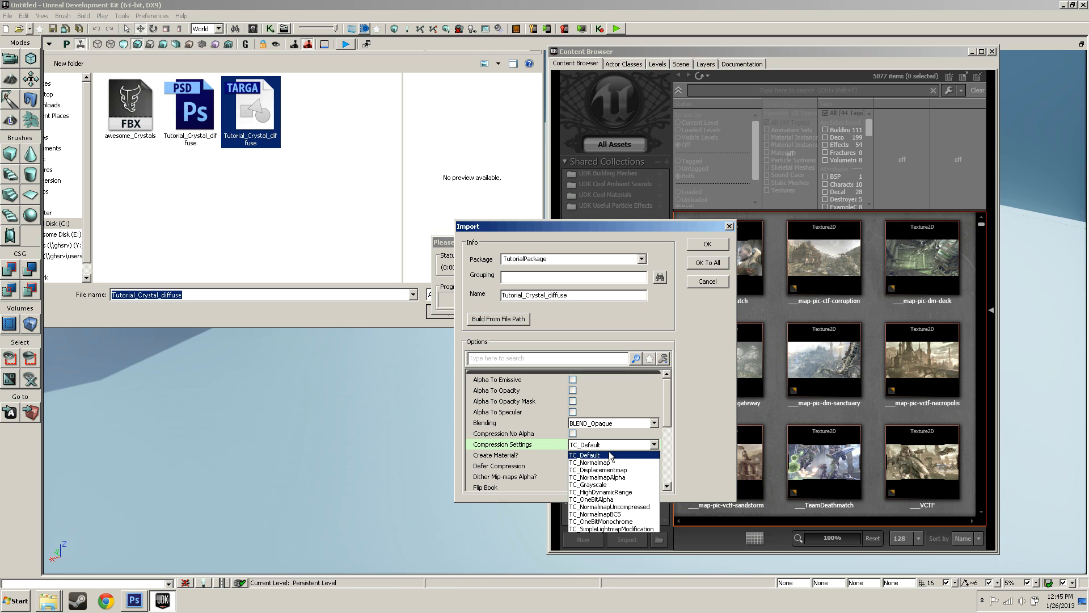
click(611, 455)
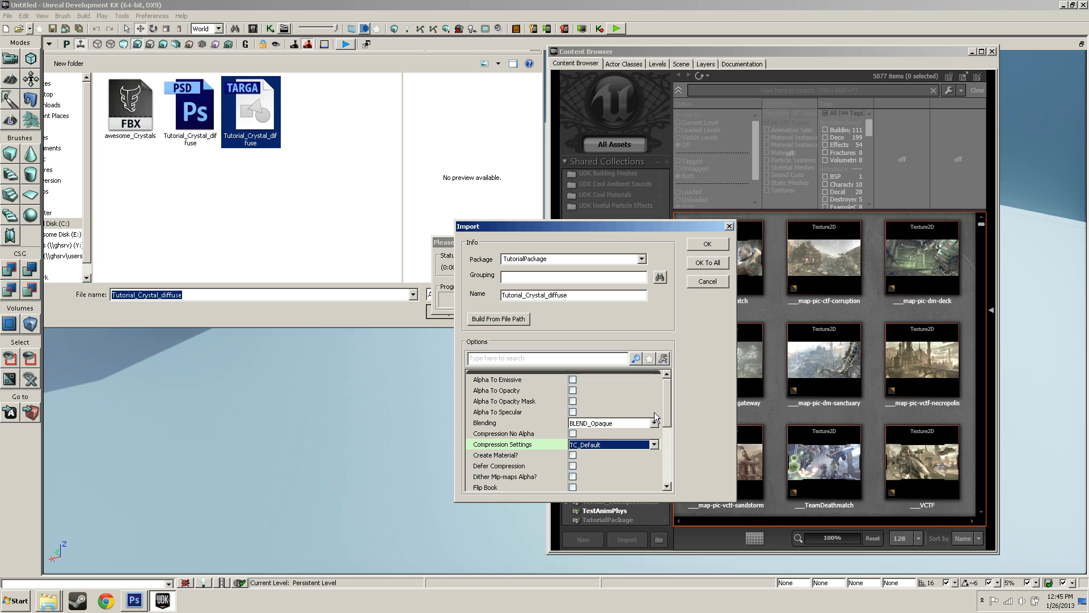
drag(667, 407, 675, 373)
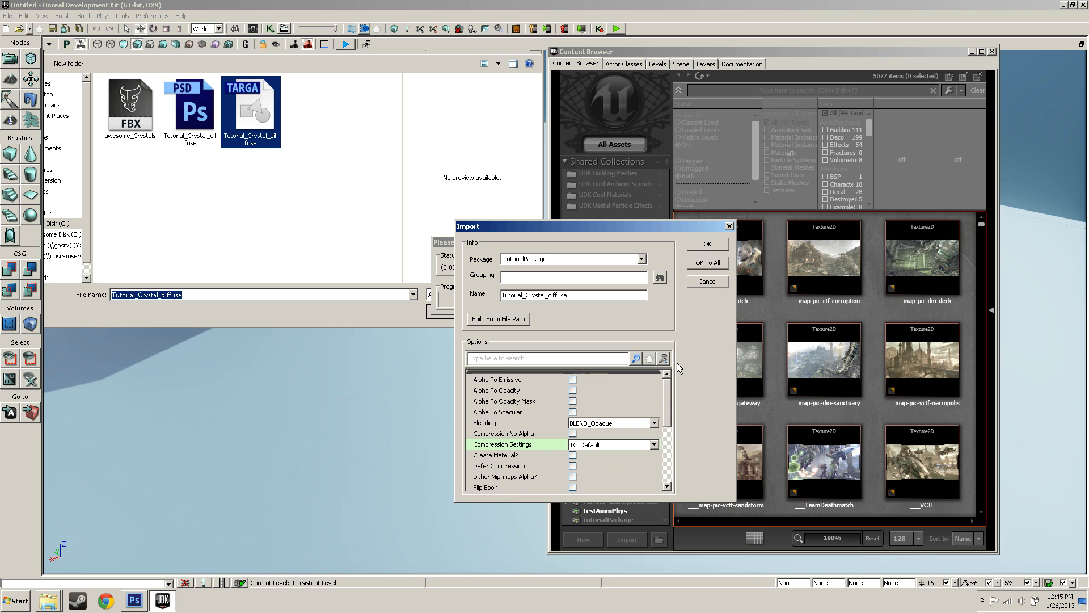
click(707, 244)
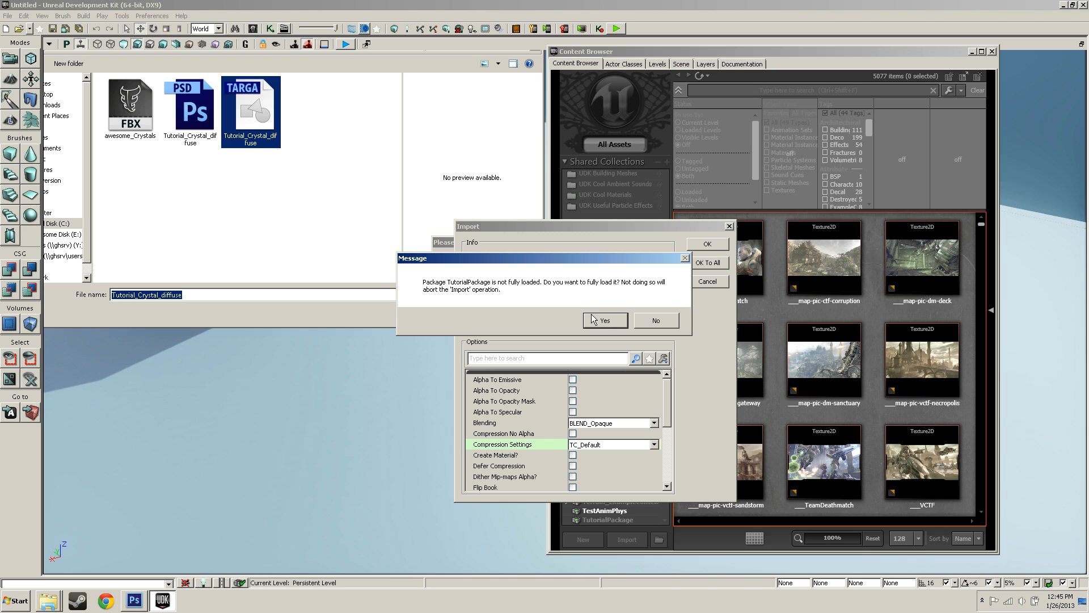
click(605, 321)
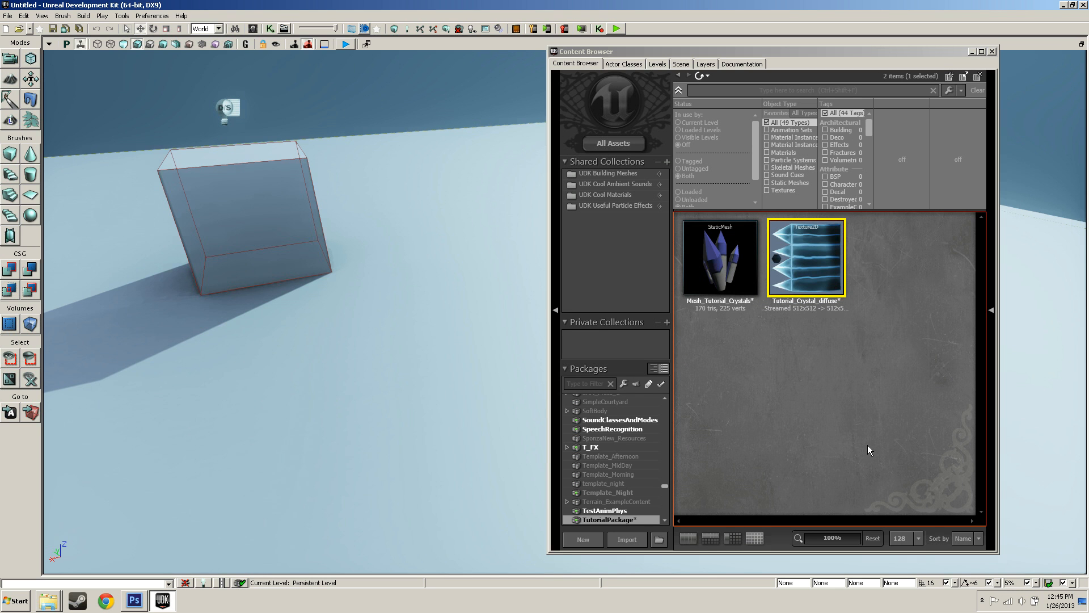
- Select the Mesh_Tutorial_Crystals static mesh and inspect the details of the imported diffuse texture
click(720, 270)
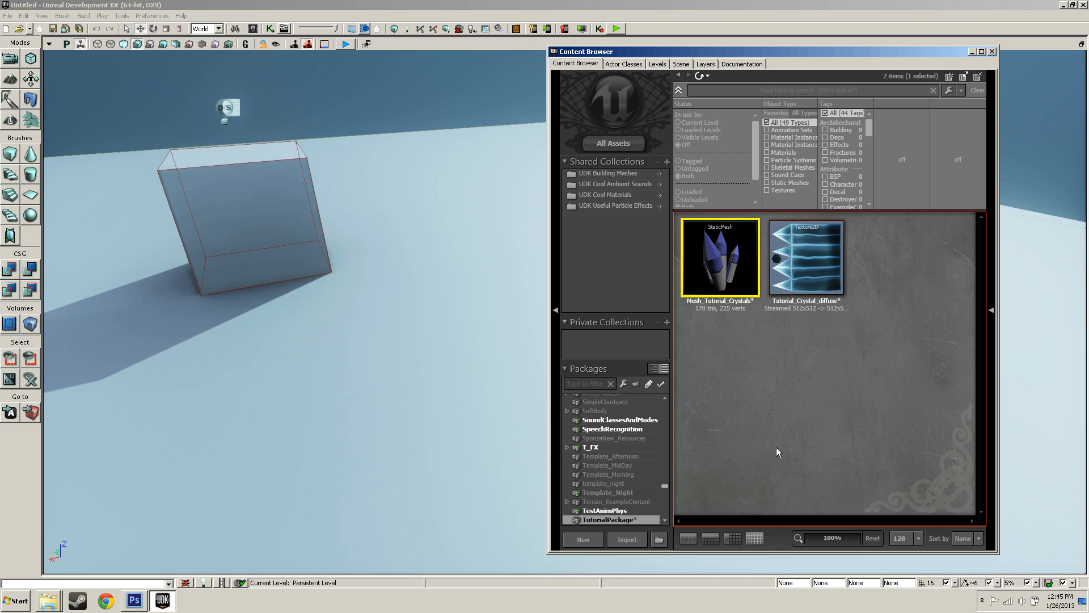
mouse_move(739, 255)
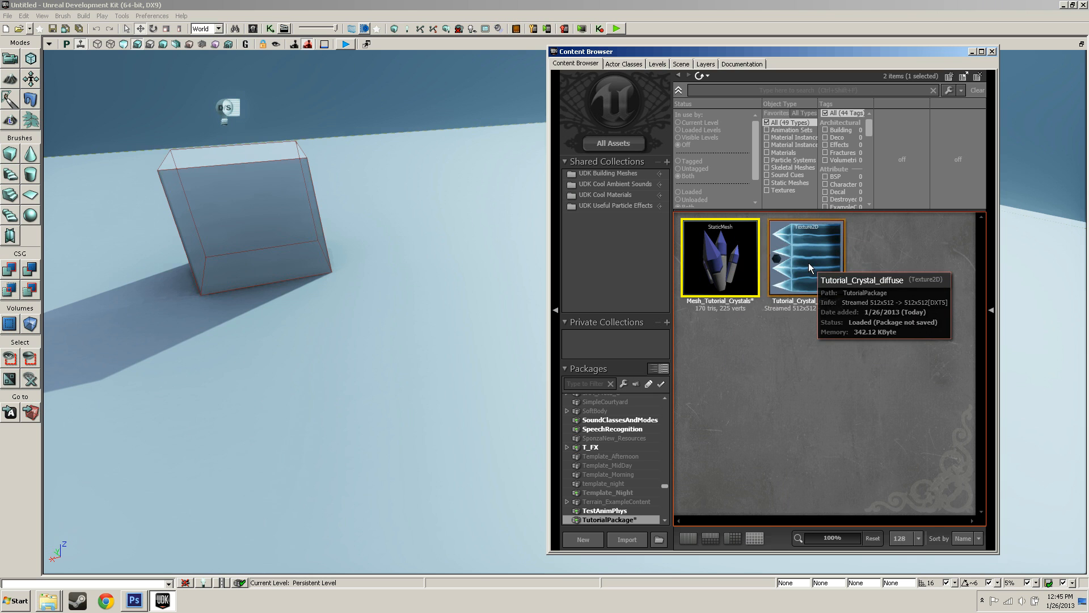
- Create a new material named Tutorial_Crystal_Mat in TutorialPackage and position its Material Editor beside the Content Browser
mouse_move(721, 274)
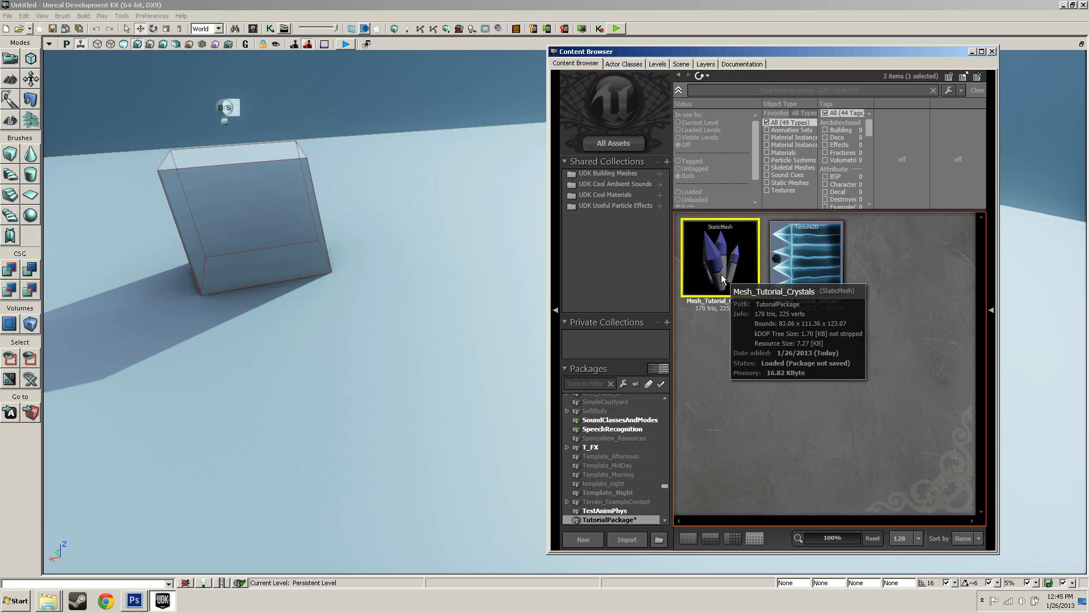
right_click(795, 359)
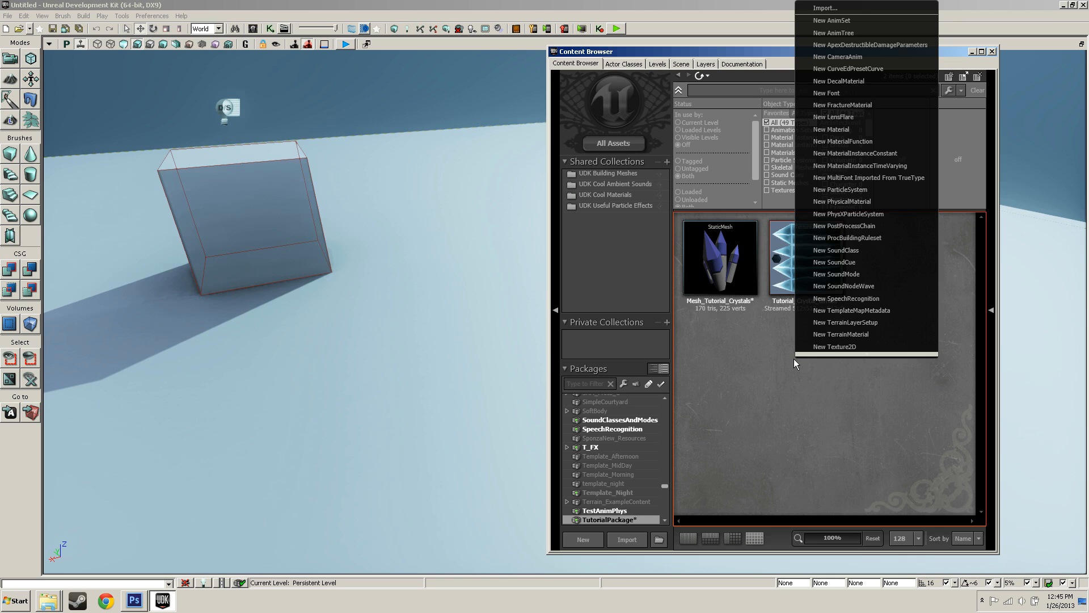
click(825, 128)
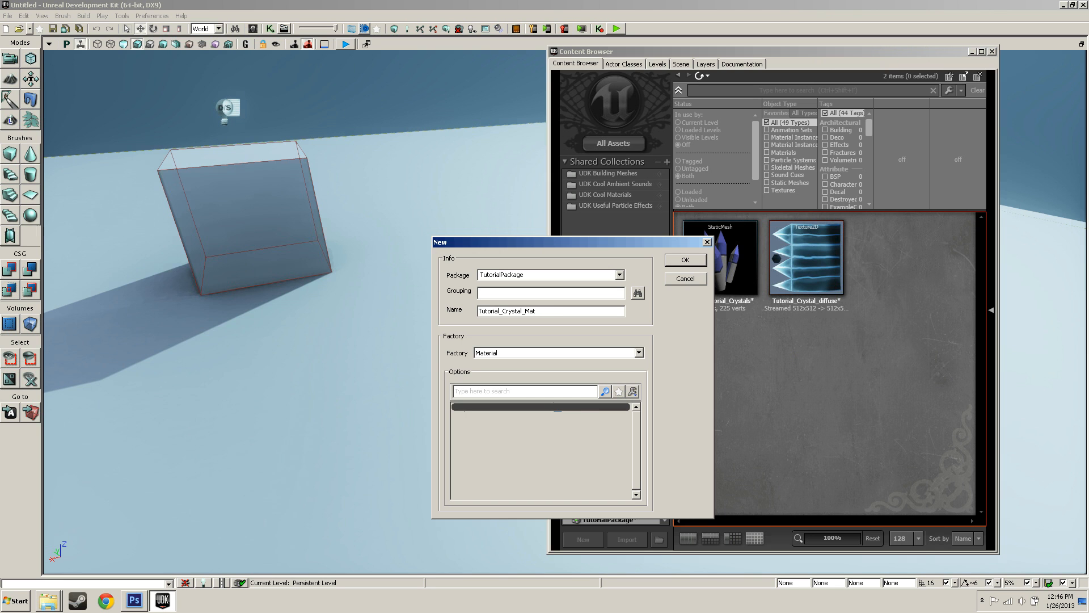
click(685, 262)
drag(659, 151, 258, 106)
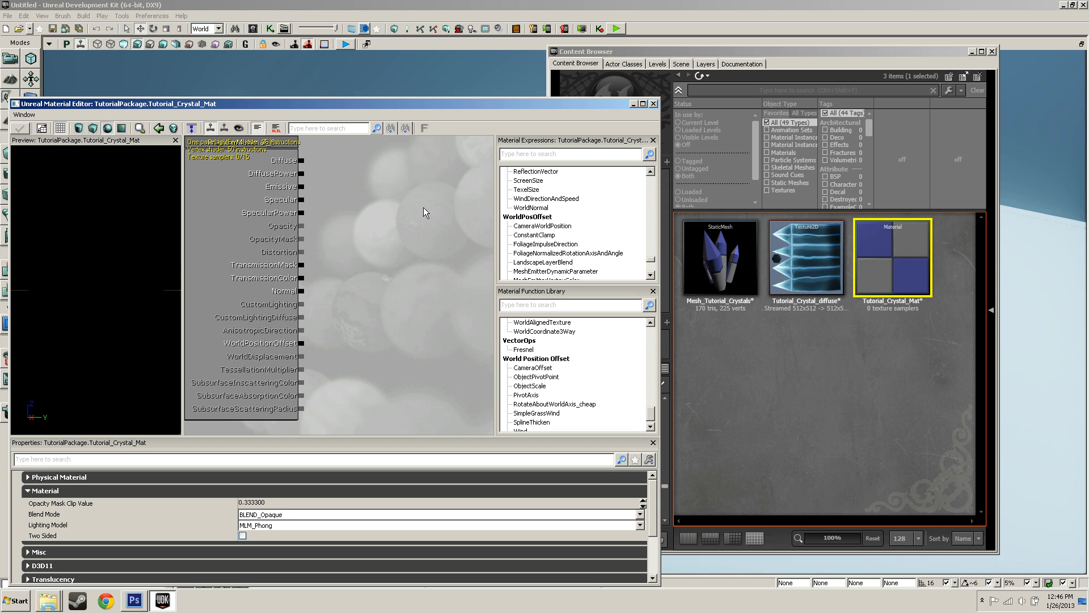
- Add the Tutorial_Crystal_diffuse texture to the material graph as a Texture Sample next to the PreviewMaterial node
click(819, 274)
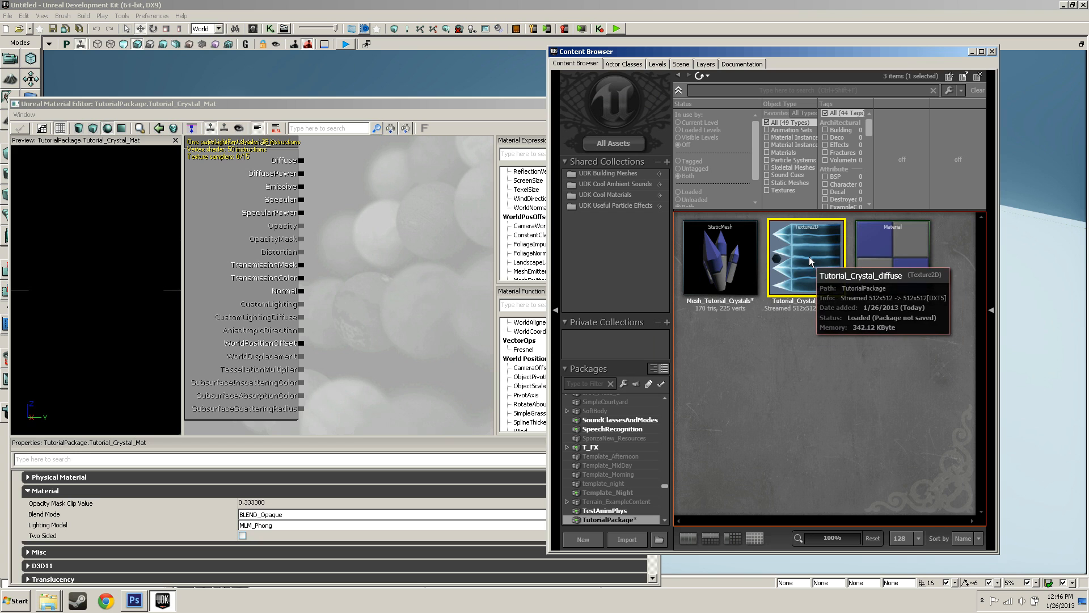
drag(804, 262, 383, 188)
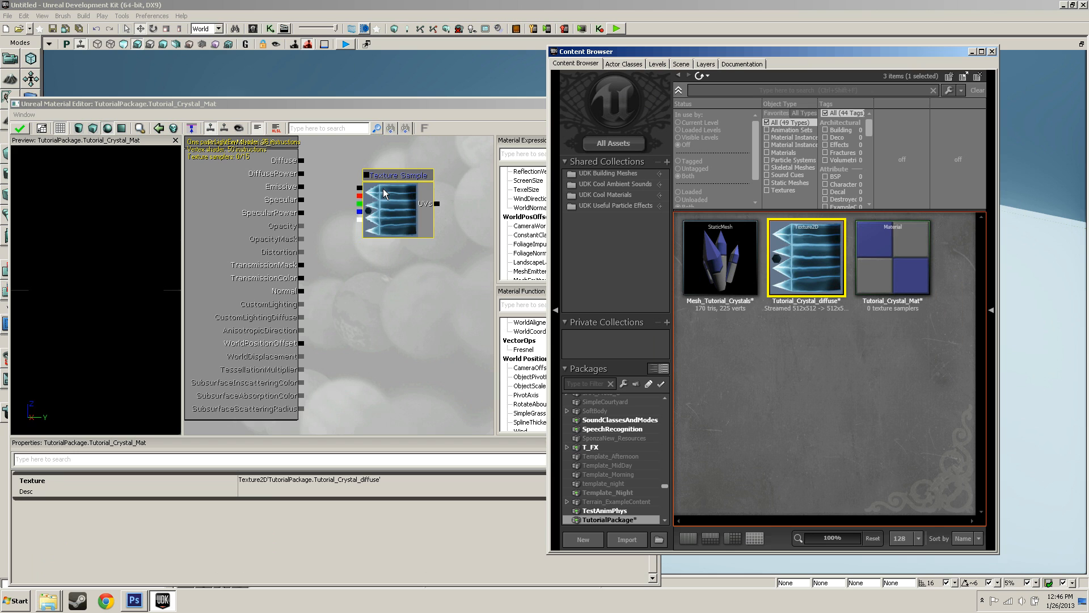
click(428, 300)
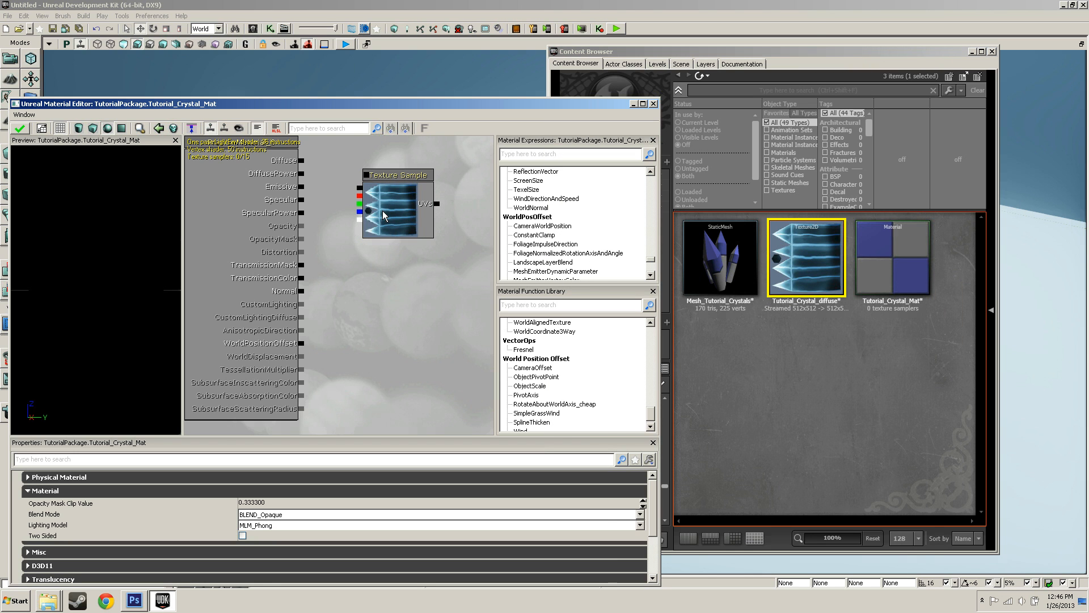
click(400, 218)
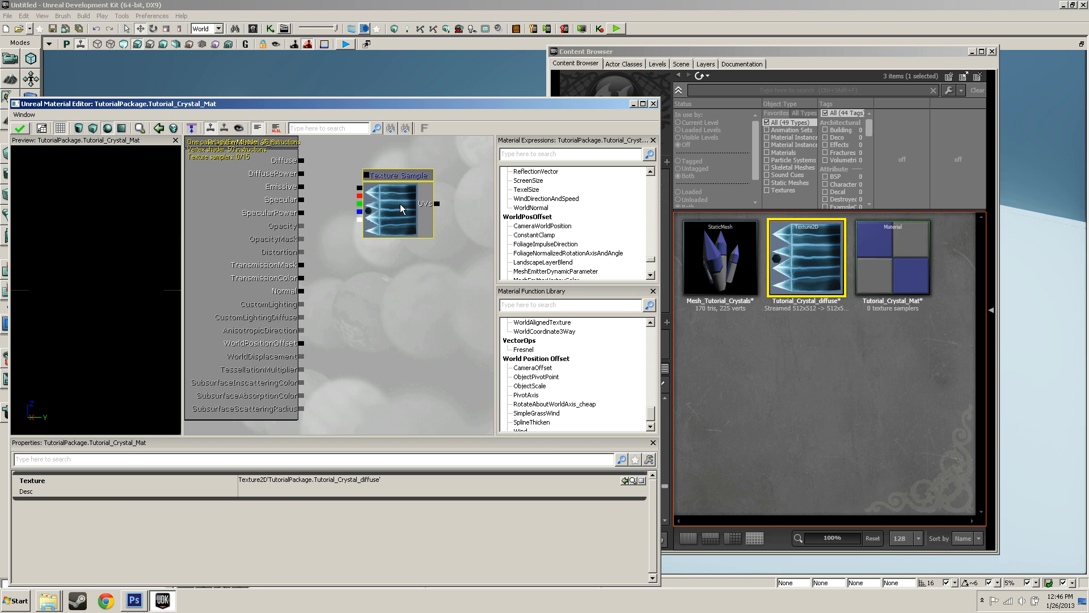
mouse_move(395, 194)
mouse_down()
mouse_move(404, 190)
mouse_move(398, 208)
mouse_move(404, 199)
mouse_move(388, 202)
mouse_up()
drag(428, 262, 395, 281)
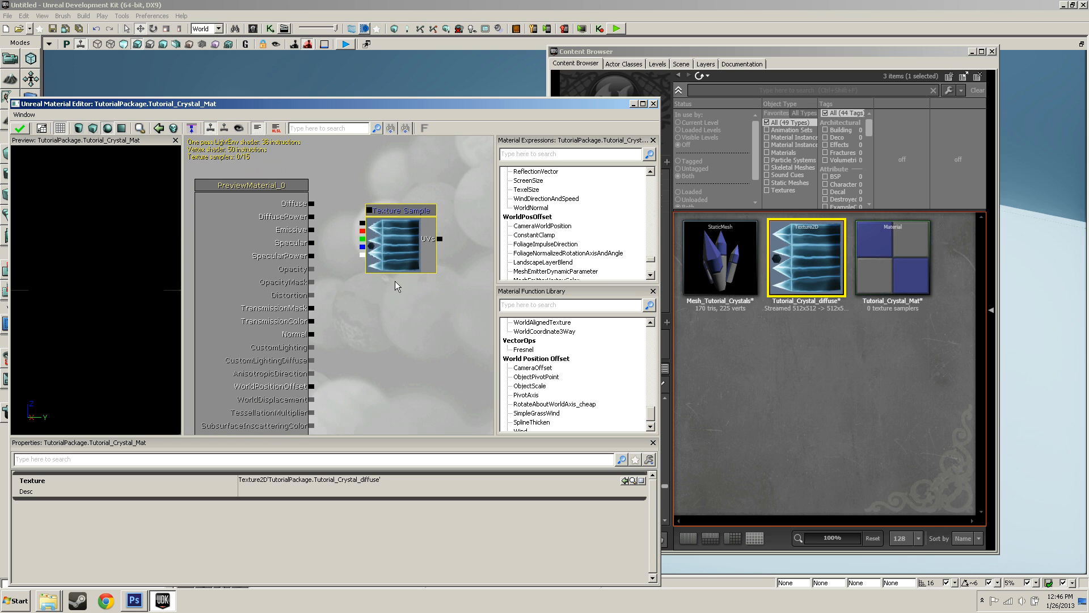
- Connect the Texture Sample's full color output to Diffuse and its alpha output to Specular, checking the shine on the preview sphere
click(312, 205)
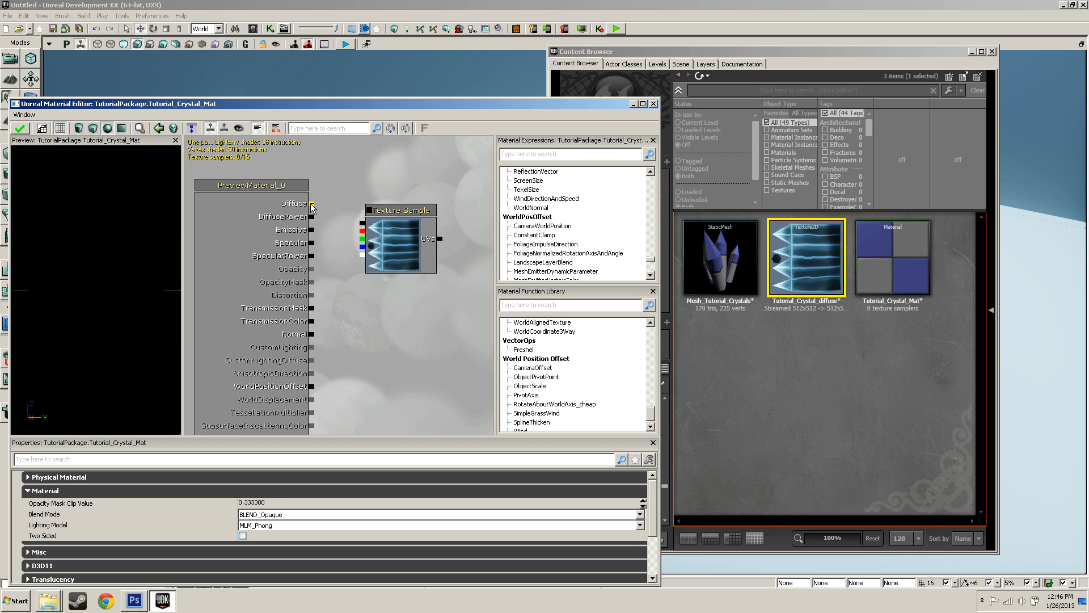
drag(311, 205, 363, 226)
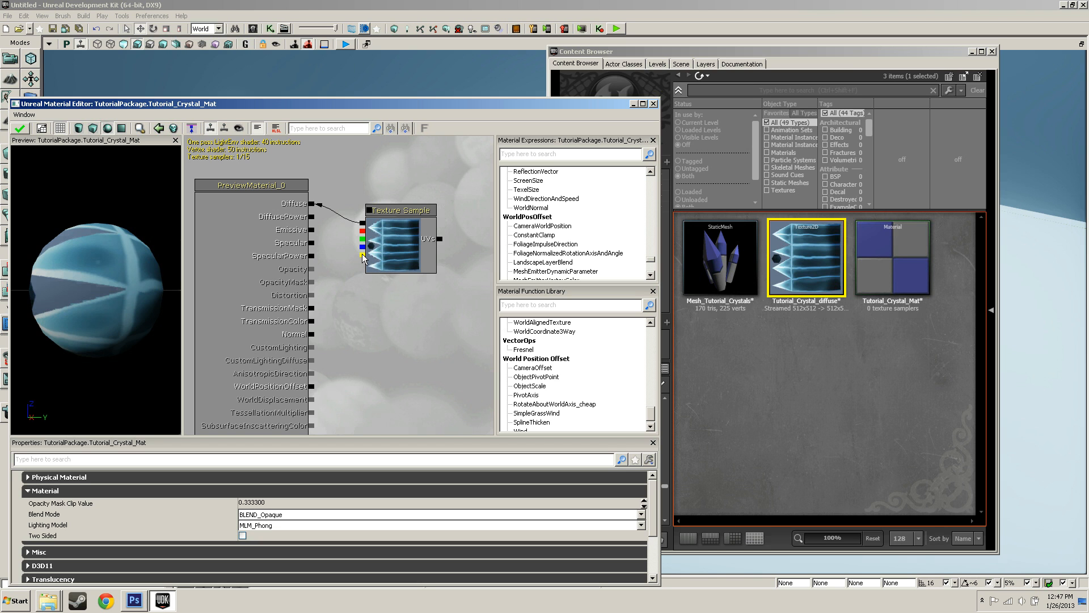
mouse_move(364, 259)
mouse_down()
mouse_move(313, 244)
mouse_move(362, 255)
mouse_up()
mouse_move(96, 290)
mouse_down()
mouse_move(142, 309)
mouse_move(108, 278)
mouse_move(150, 286)
mouse_move(94, 318)
mouse_move(108, 335)
mouse_move(122, 321)
mouse_move(105, 301)
mouse_up()
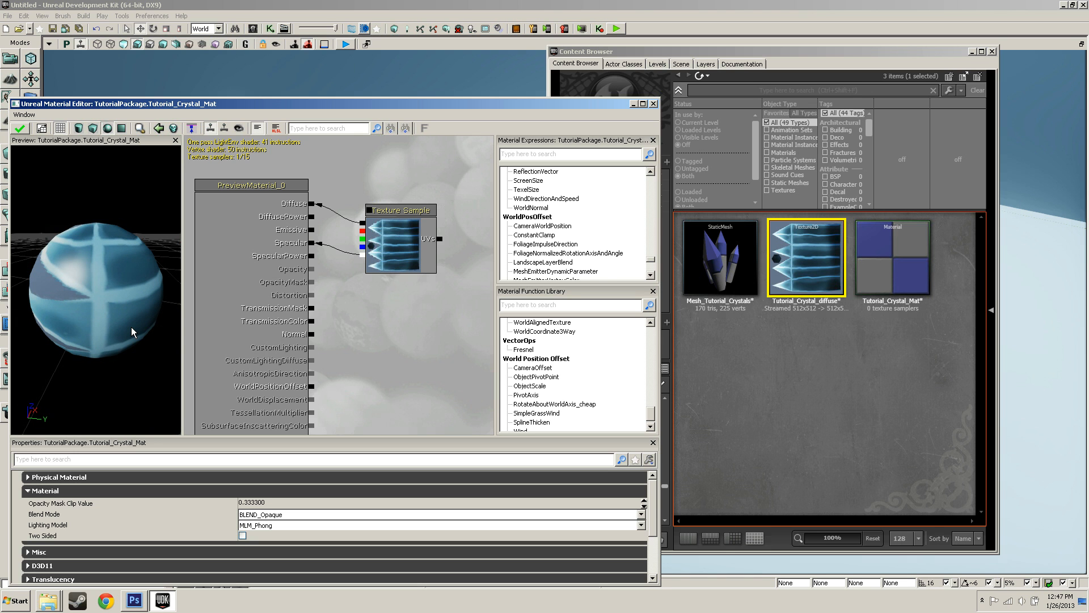
drag(129, 328, 147, 332)
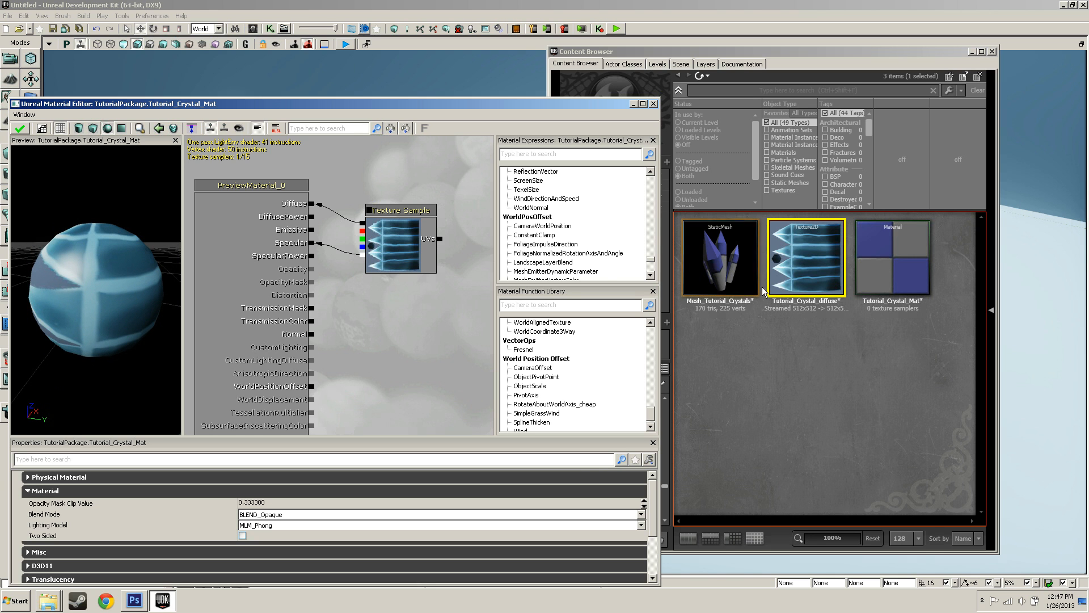
- Use the Mesh_Tutorial_Crystals static mesh as the material's preview mesh and examine it up close
click(730, 257)
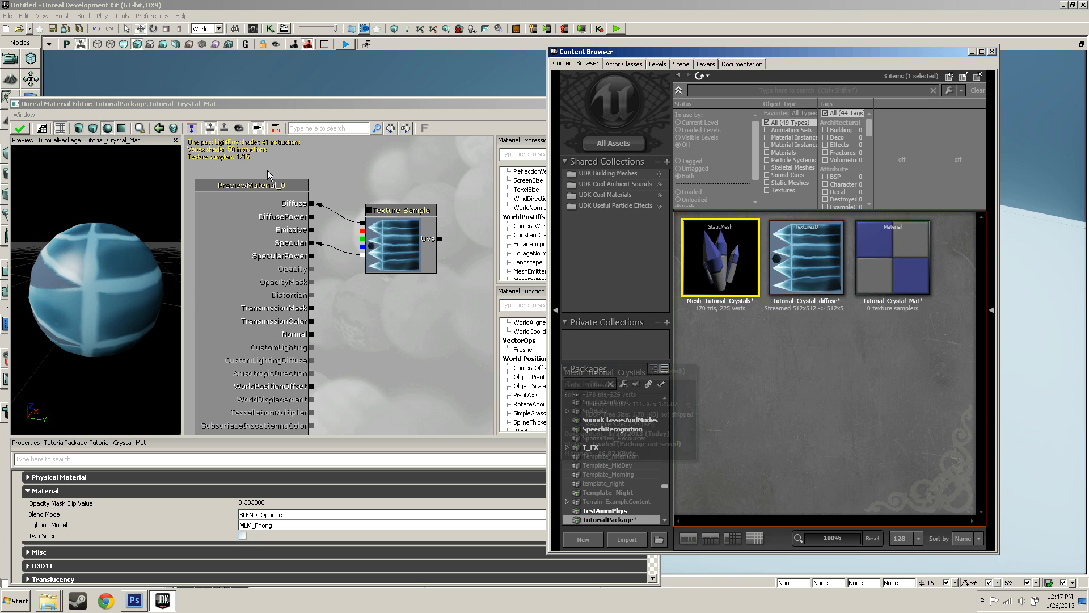
click(287, 108)
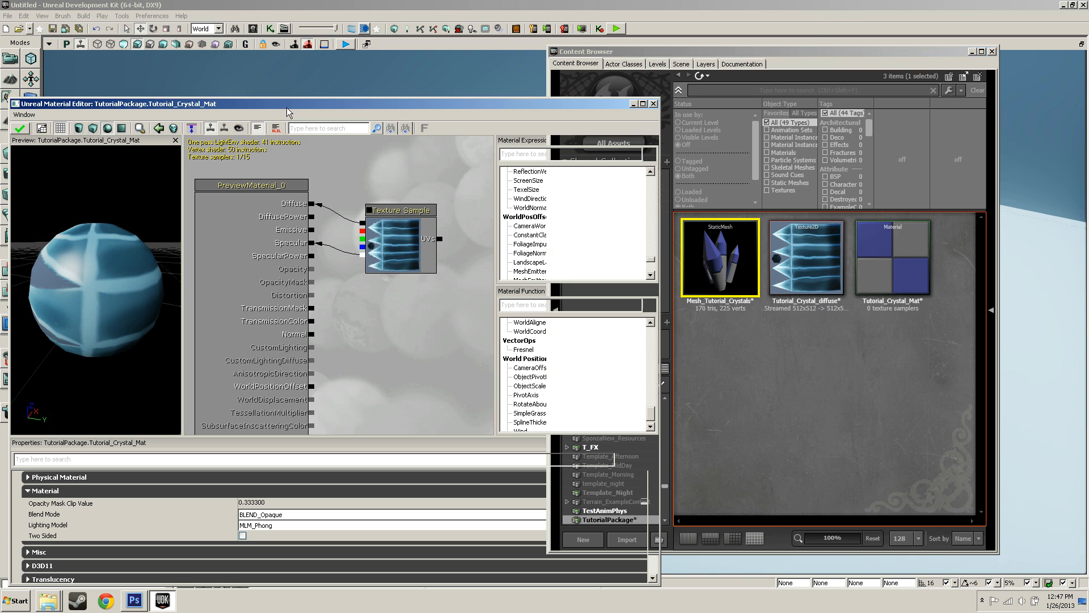
click(160, 128)
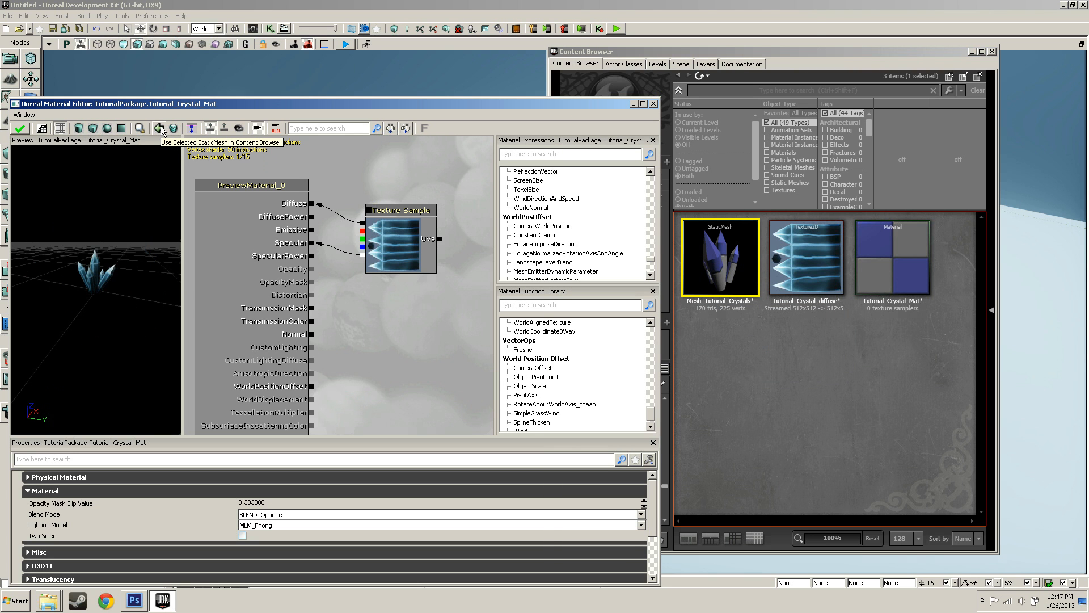
drag(133, 299, 132, 306)
right_drag(133, 304, 133, 269)
drag(133, 269, 340, 295)
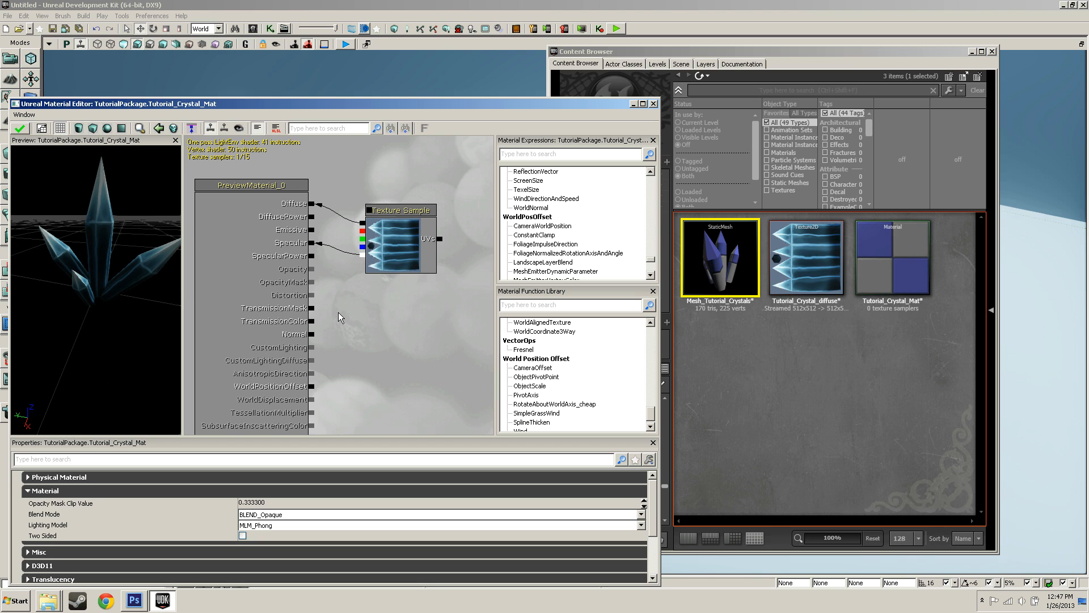
- Apply the changes to Tutorial_Crystal_Mat and close the Material Editor
click(19, 131)
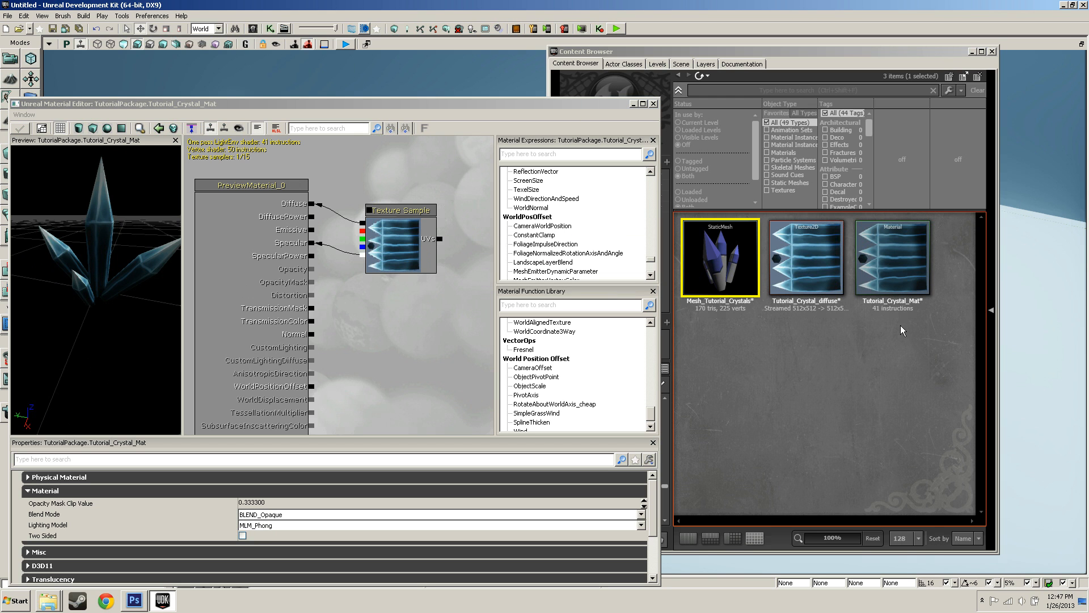
click(653, 104)
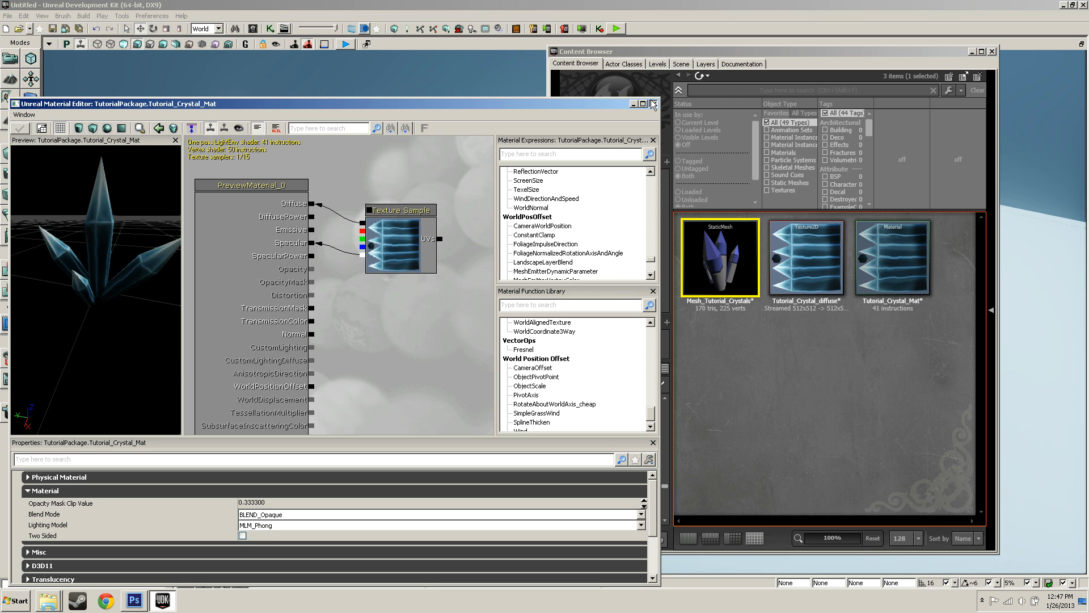
click(653, 104)
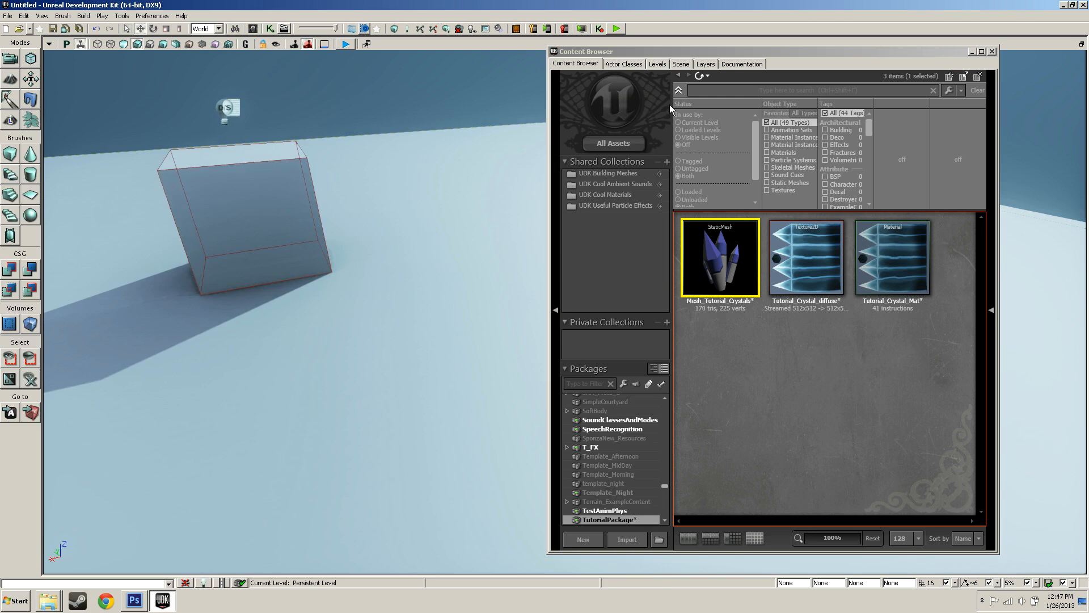
- Open Mesh_Tutorial_Crystals for editing and assign Tutorial_Crystal_Mat as the material of its first LODInfo element
double_click(731, 271)
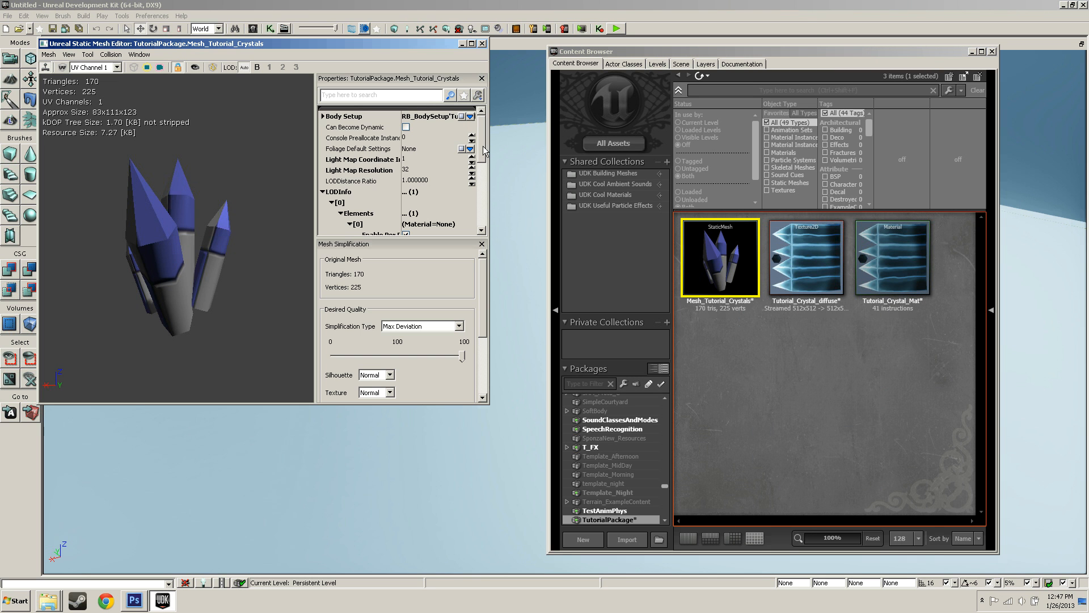
click(322, 192)
scroll(483, 163, down, 3)
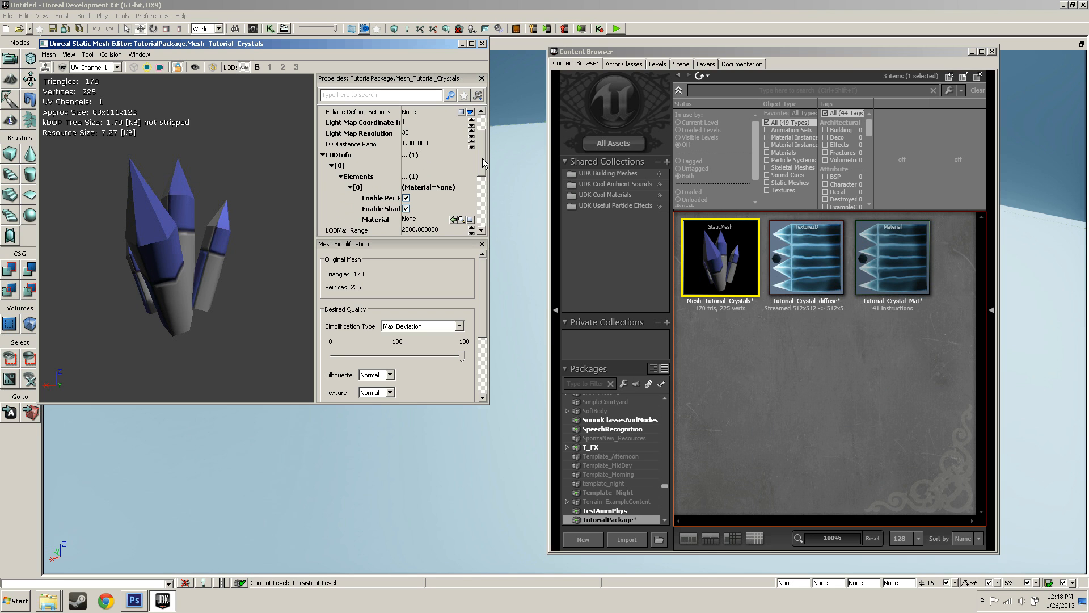
click(332, 165)
click(332, 166)
scroll(477, 177, down, 1)
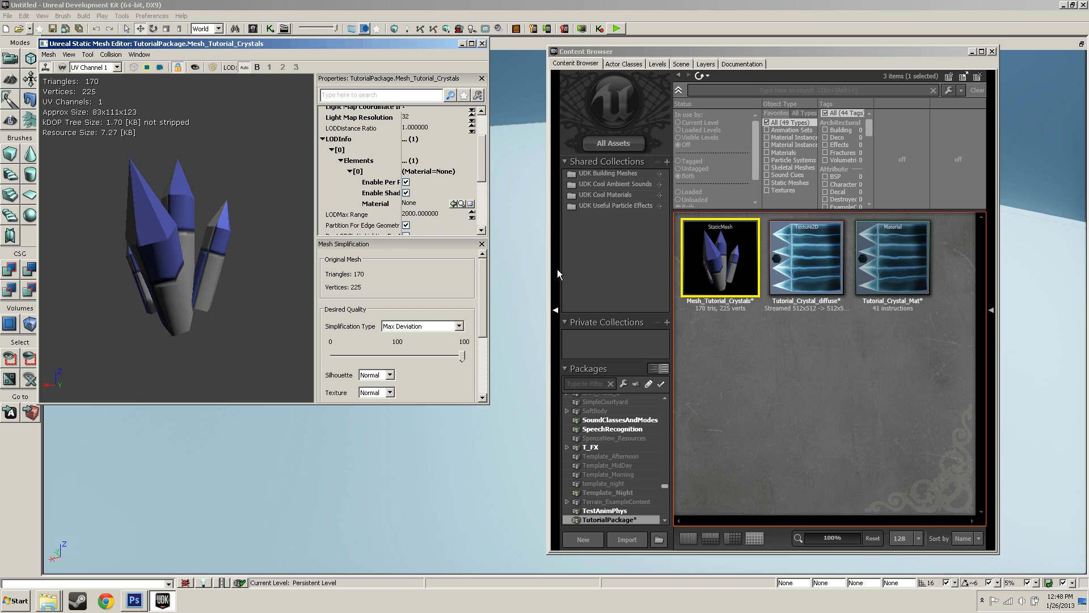
click(919, 268)
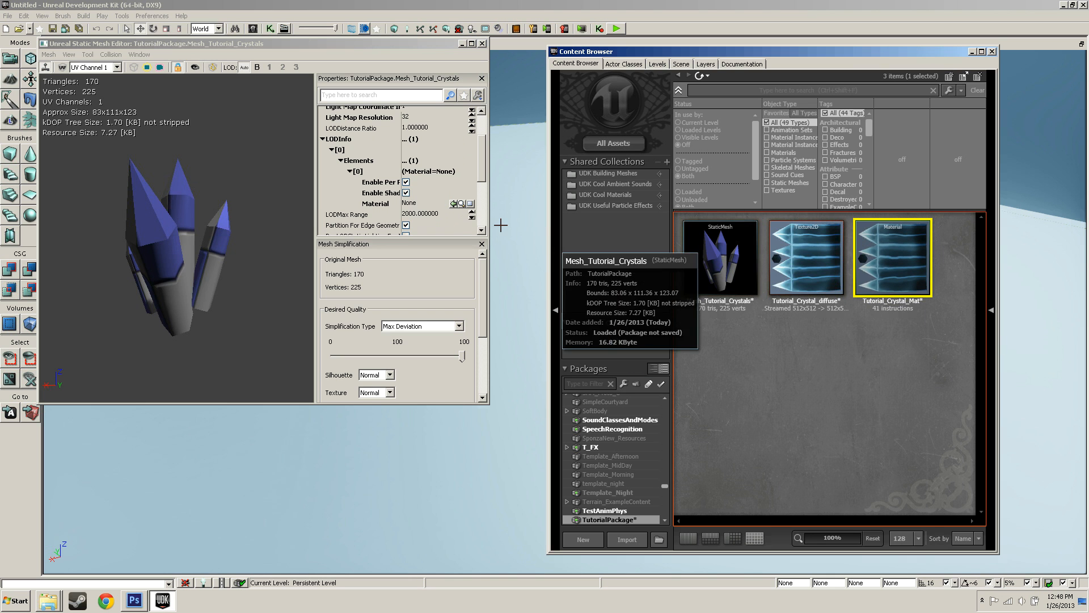
click(453, 203)
click(454, 203)
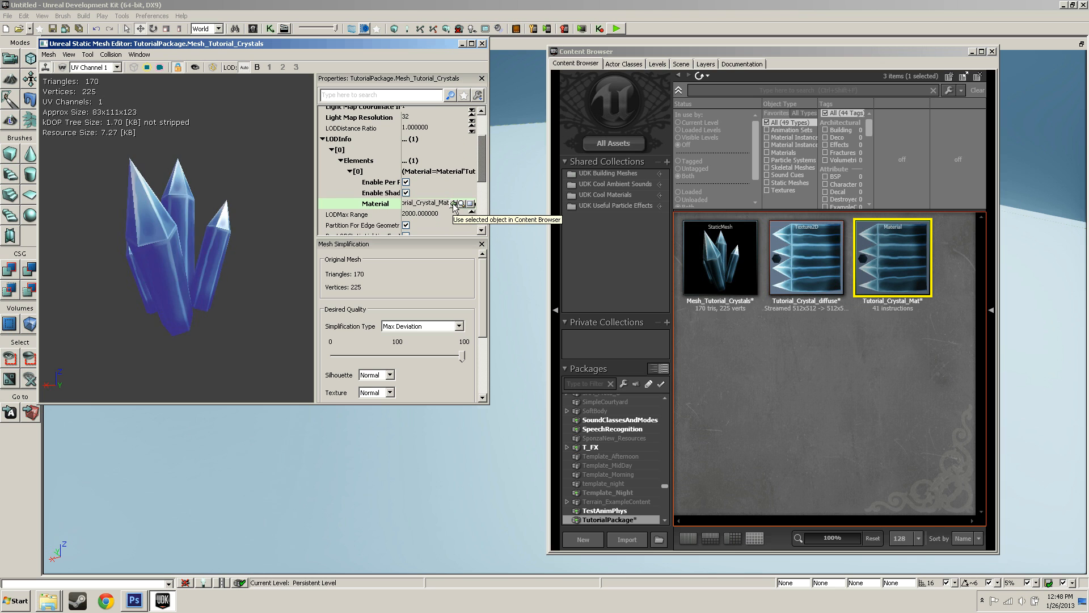
- Inspect the textured crystals from several angles in the mesh preview and close the Static Mesh Editor
drag(239, 227, 188, 229)
mouse_move(187, 230)
right_down()
mouse_move(187, 156)
mouse_move(188, 249)
right_up()
drag(188, 250, 143, 290)
right_drag(143, 289, 144, 261)
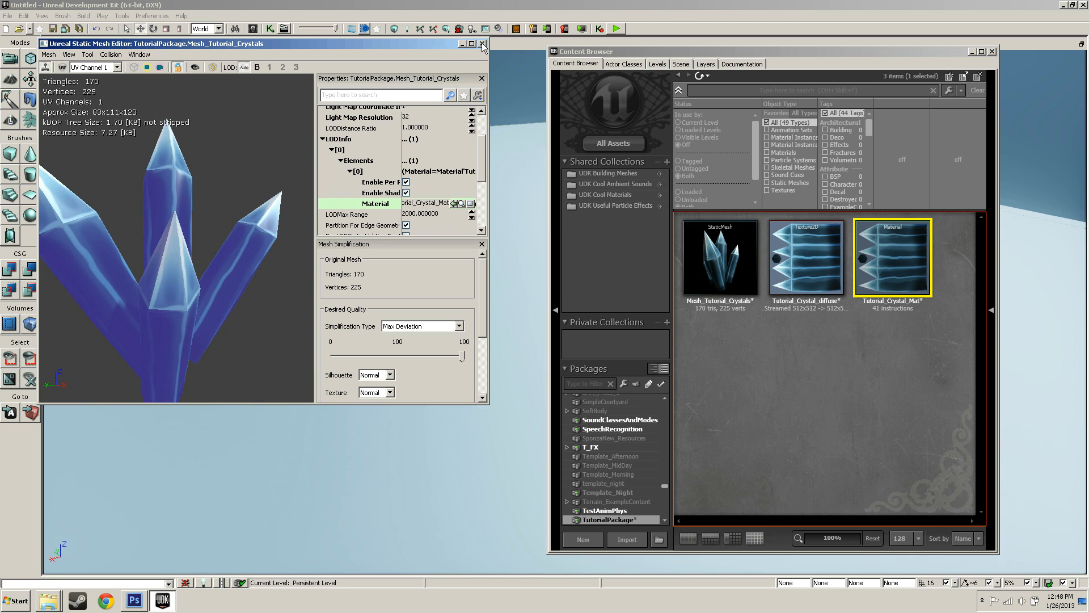
click(482, 44)
- Place Mesh_Tutorial_Crystals in the level on the floor beside the cube
click(743, 347)
click(713, 253)
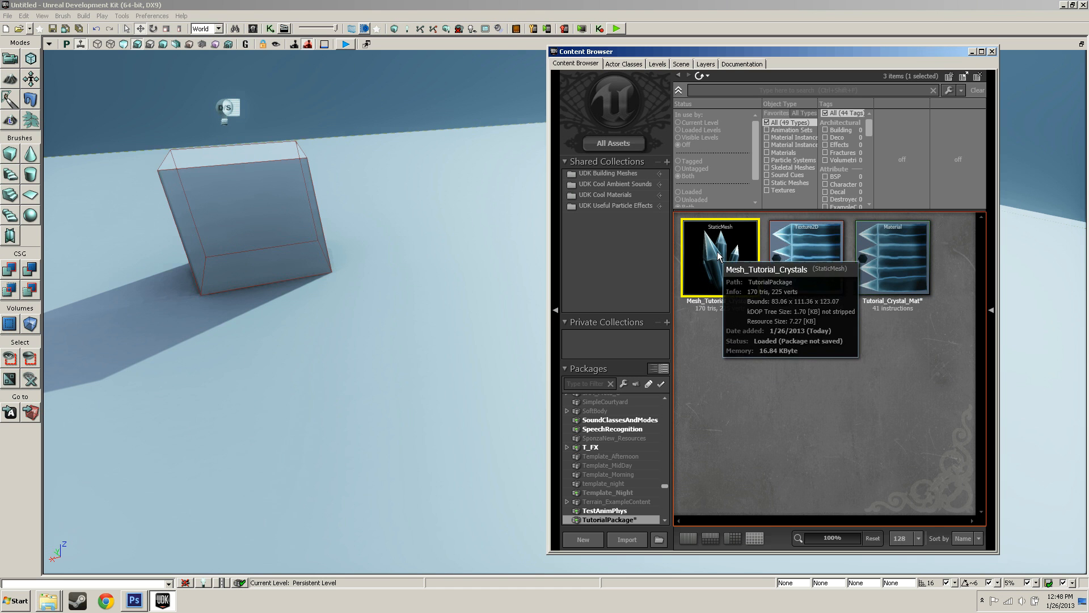
drag(712, 253, 433, 318)
scroll(452, 299, up, 5)
right_drag(452, 290, 443, 251)
scroll(476, 308, up, 3)
scroll(476, 307, up, 3)
click(436, 133)
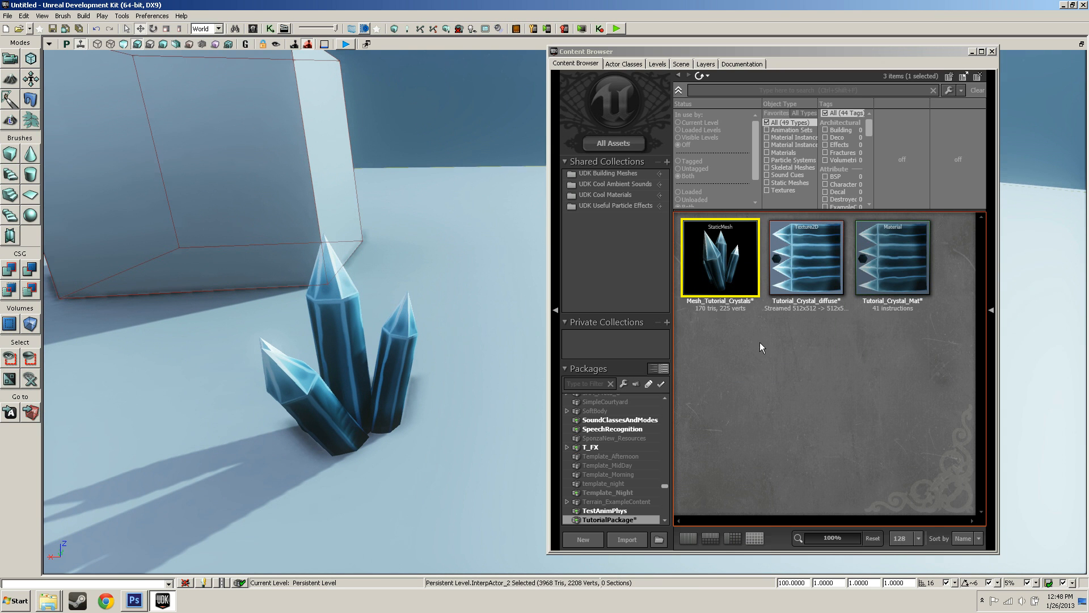
- Save TutorialPackage and save the map as Tutorial Level in the Maps folder
right_click(611, 519)
click(670, 391)
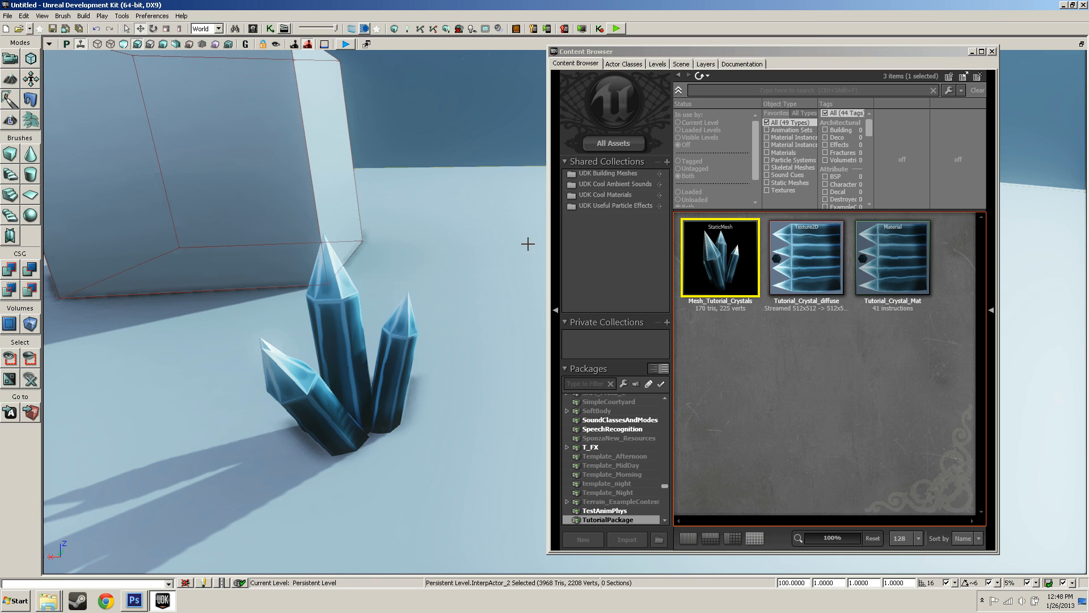
click(52, 29)
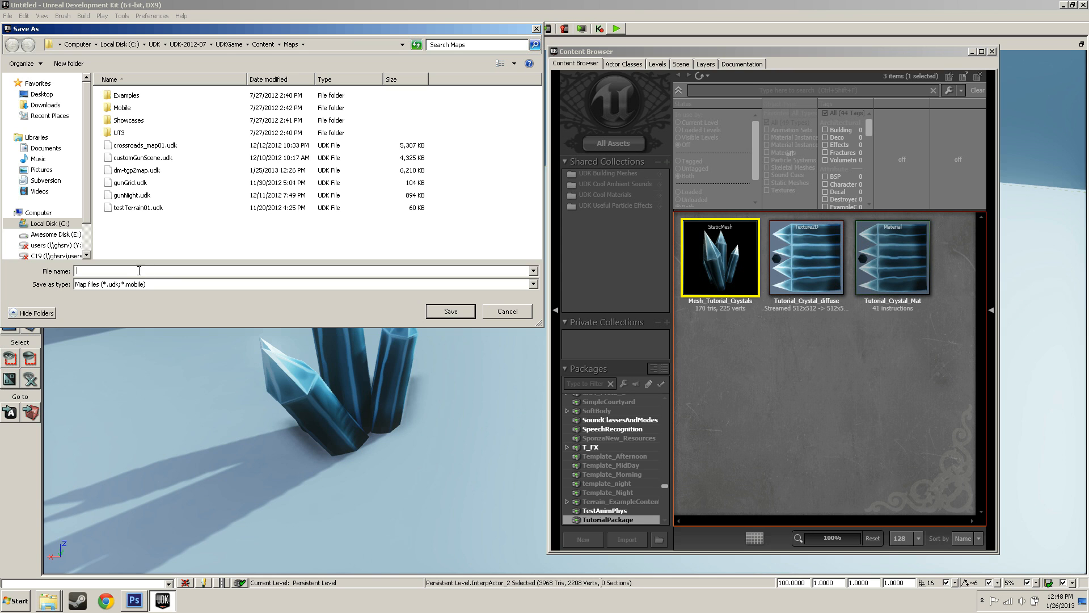
text(Tutorial Level)
click(453, 313)
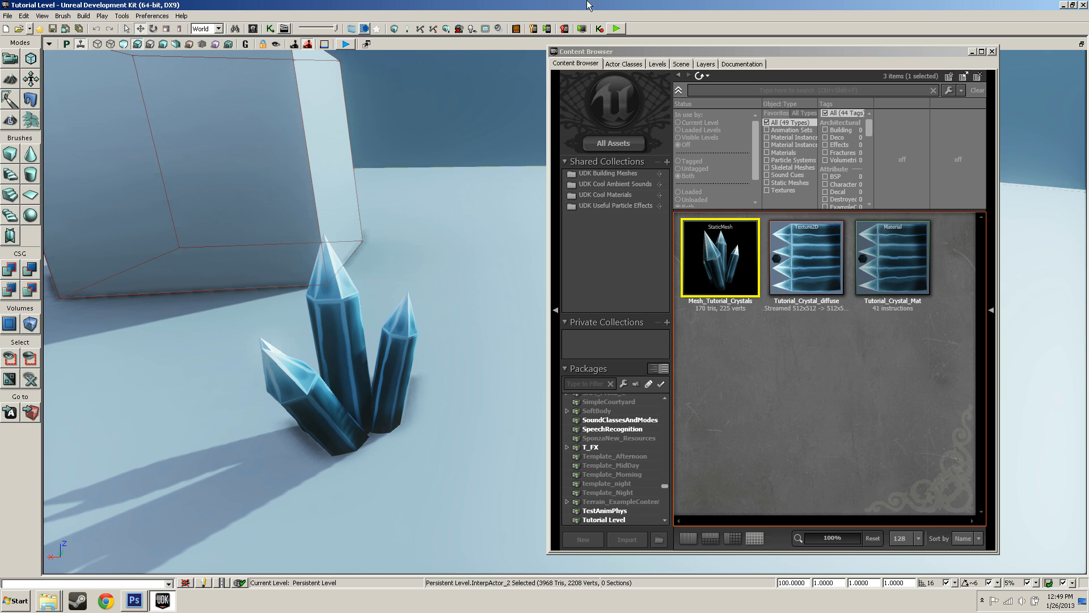
- Play the level in the editor, agreeing to continue, walk around the crystals to examine their look, and end the preview
click(617, 28)
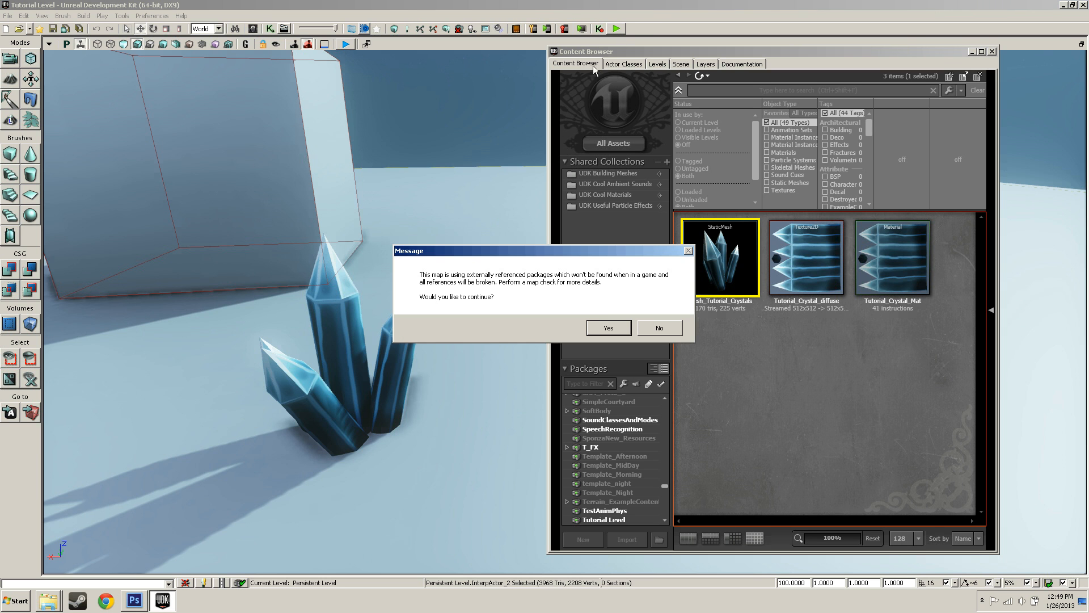
click(610, 326)
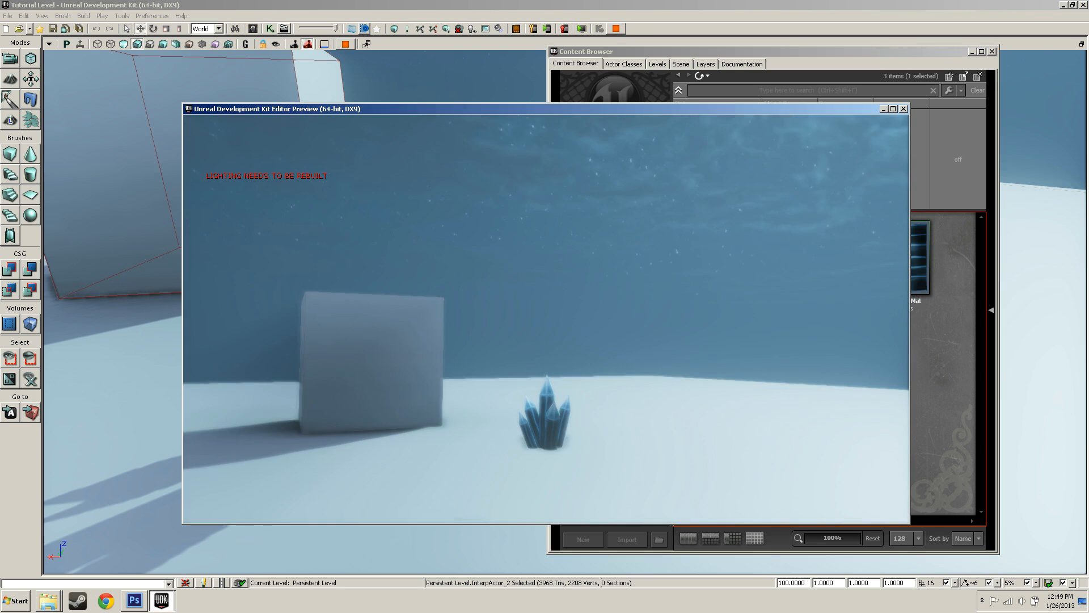
key(w)
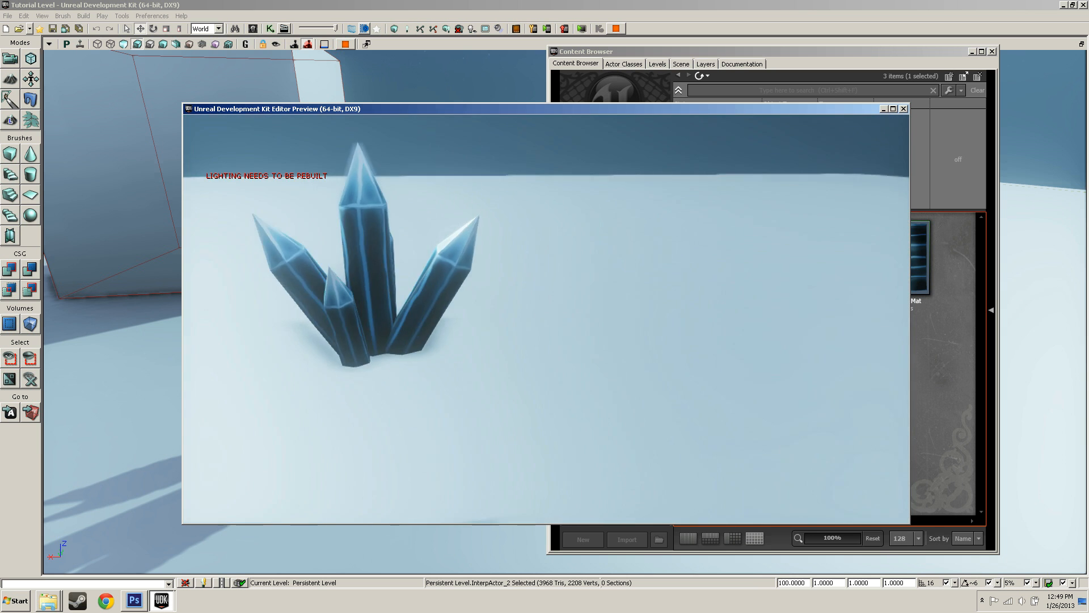
key(a)
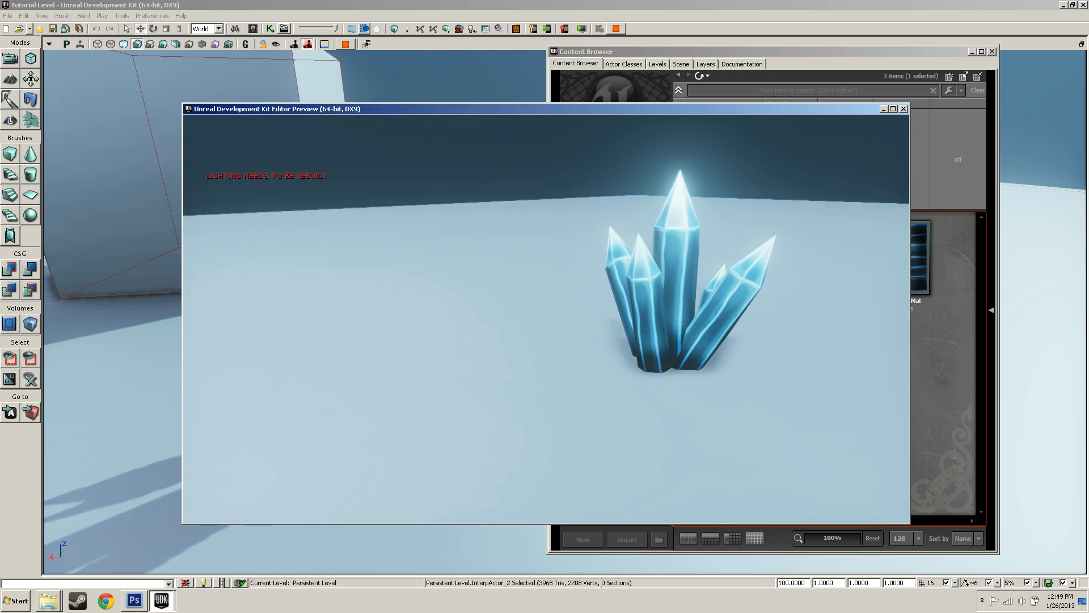
key(Escape)
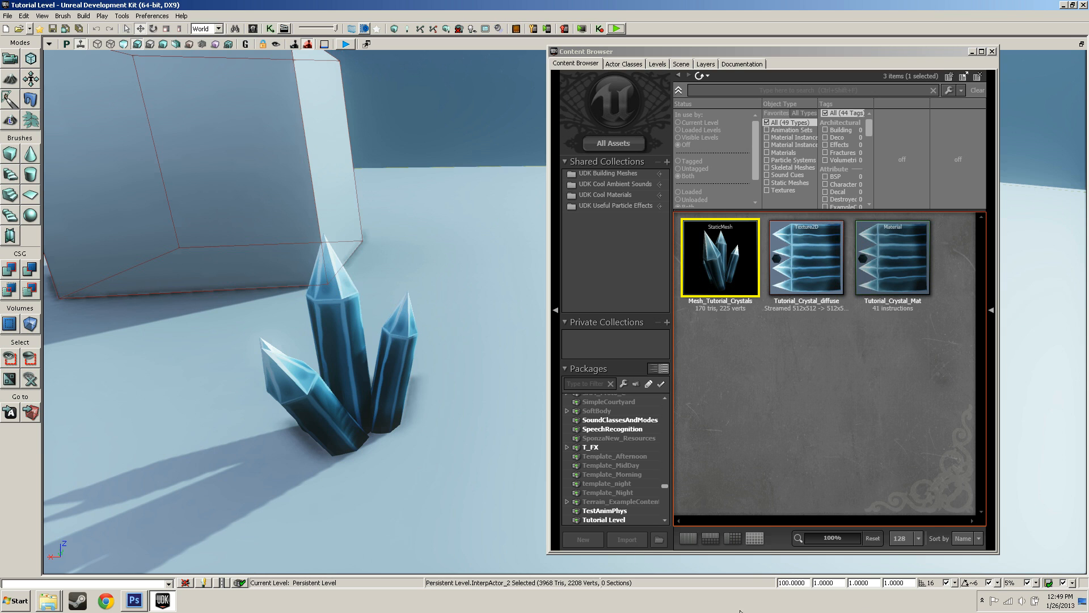
click(983, 600)
right_click(980, 554)
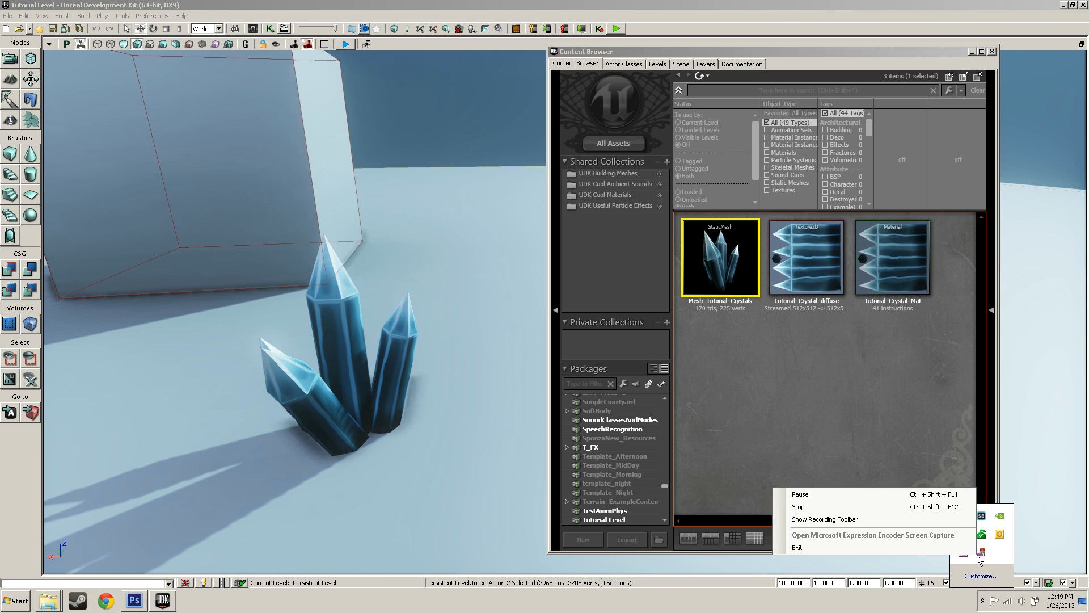